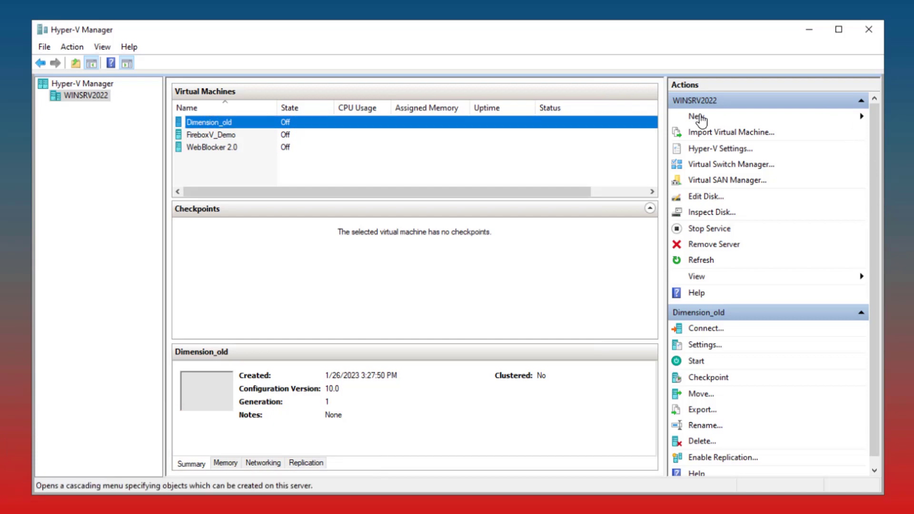
# Start creating a new virtual machine on WINSRV2022 and name it Dimension_new
pyautogui.click(700, 118)
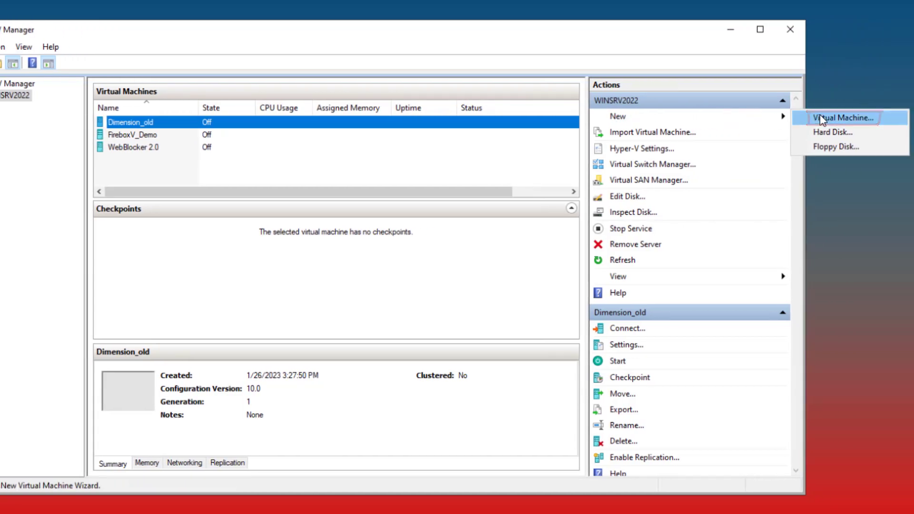
pyautogui.click(820, 119)
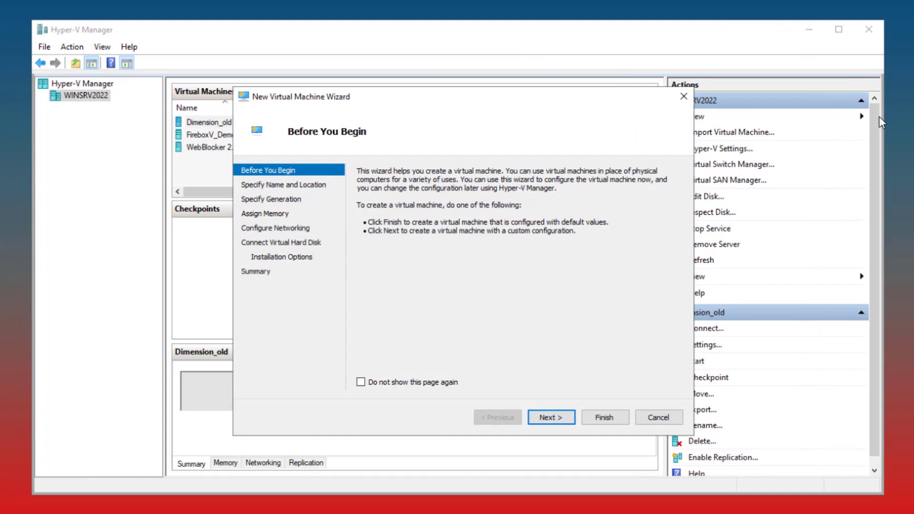
pyautogui.click(552, 418)
pyautogui.write('Dimen')
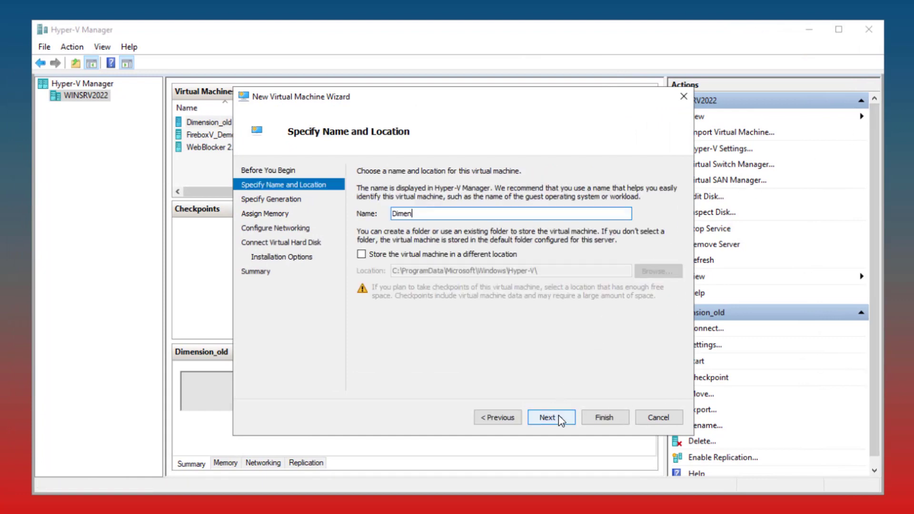
pyautogui.write('sion_new')
pyautogui.click(557, 421)
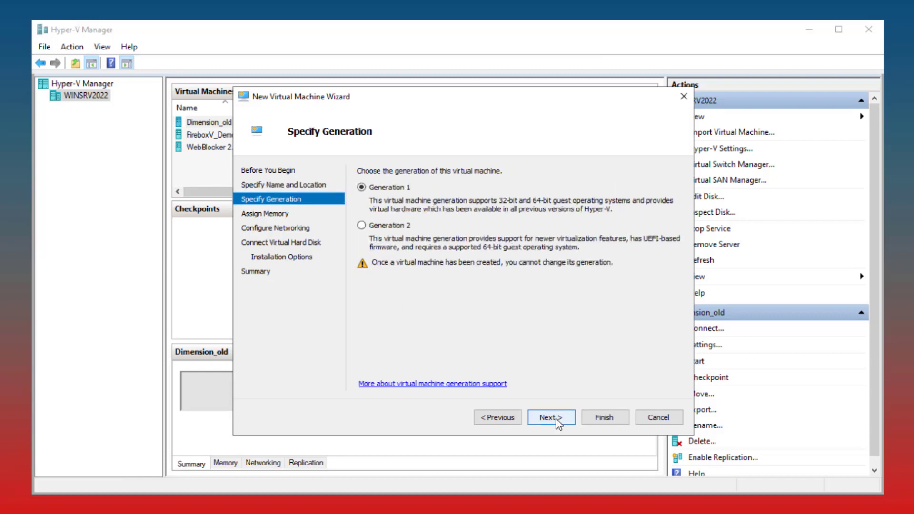
# Keep Generation 1 for the new virtual machine and set its startup memory to 4096 MB
pyautogui.click(552, 417)
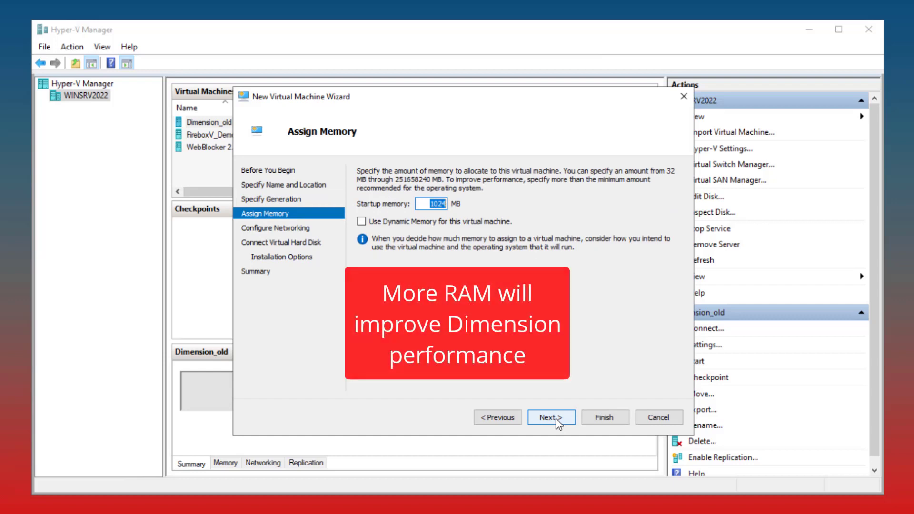
pyautogui.write('4096')
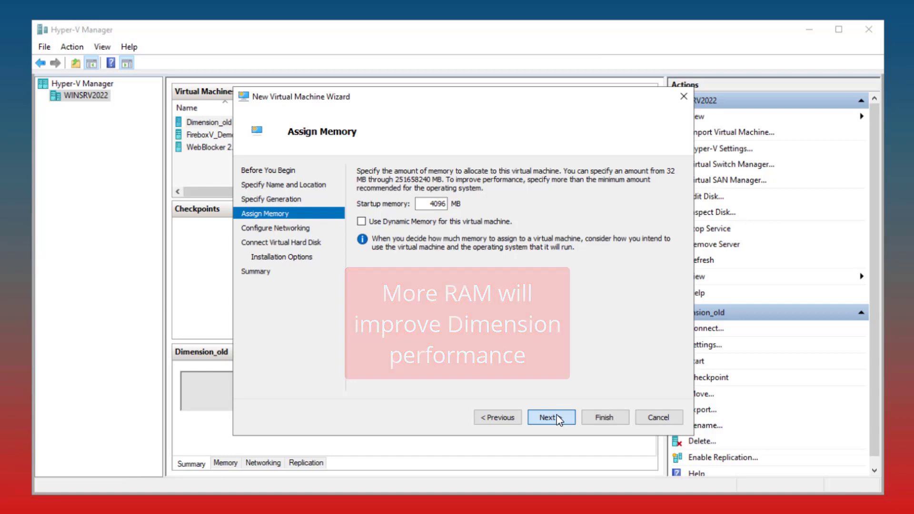
pyautogui.click(552, 418)
# Connect the new virtual machine's network adapter to the External virtual switch
pyautogui.click(619, 196)
pyautogui.click(609, 218)
pyautogui.click(548, 418)
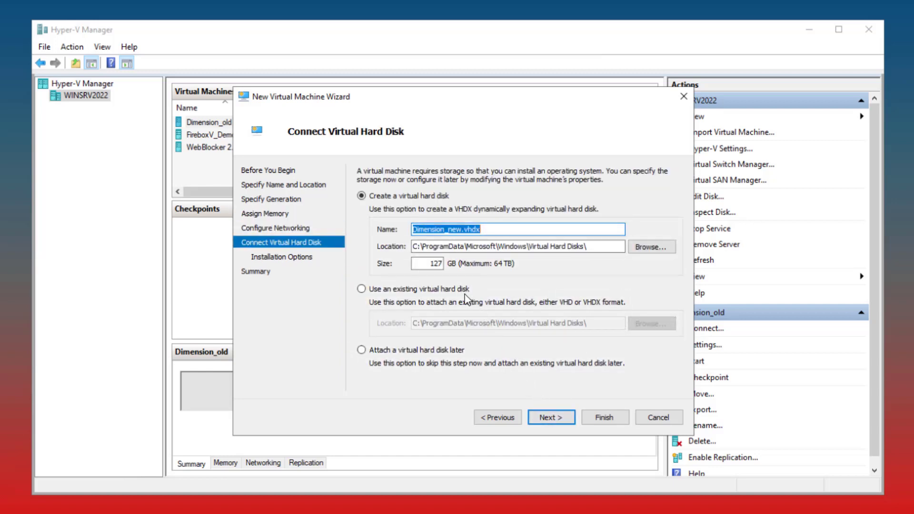
# Attach the existing virtual hard disk watchguard-dimension_2_2_1 from C:\Dimension_new and finish creating the virtual machine
pyautogui.click(460, 290)
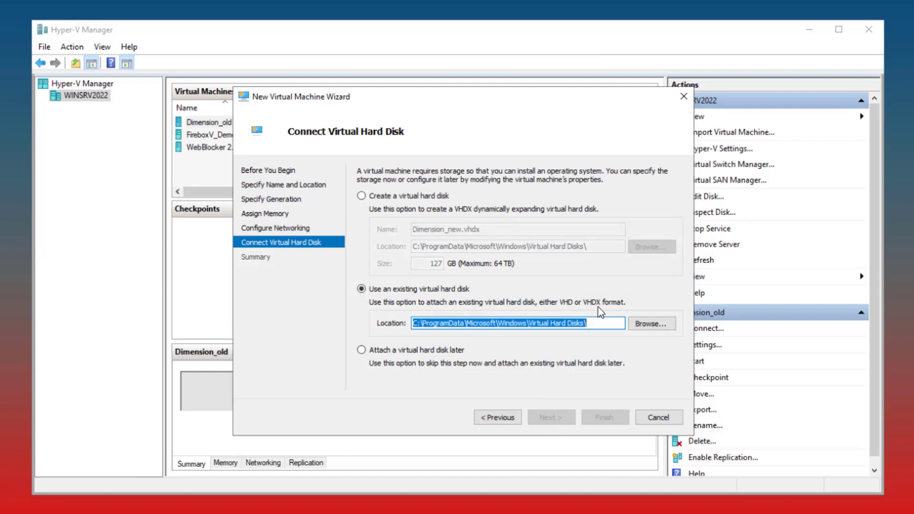
pyautogui.click(652, 325)
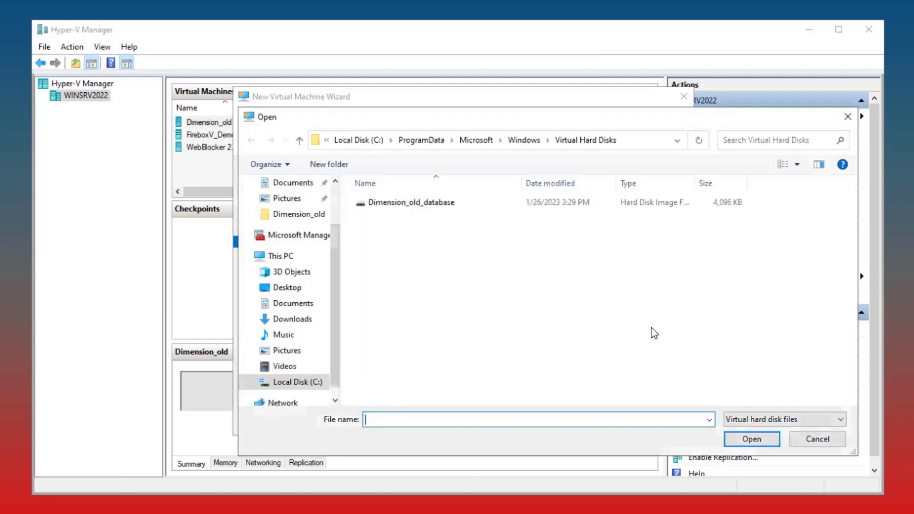
pyautogui.click(314, 383)
pyautogui.doubleClick(408, 204)
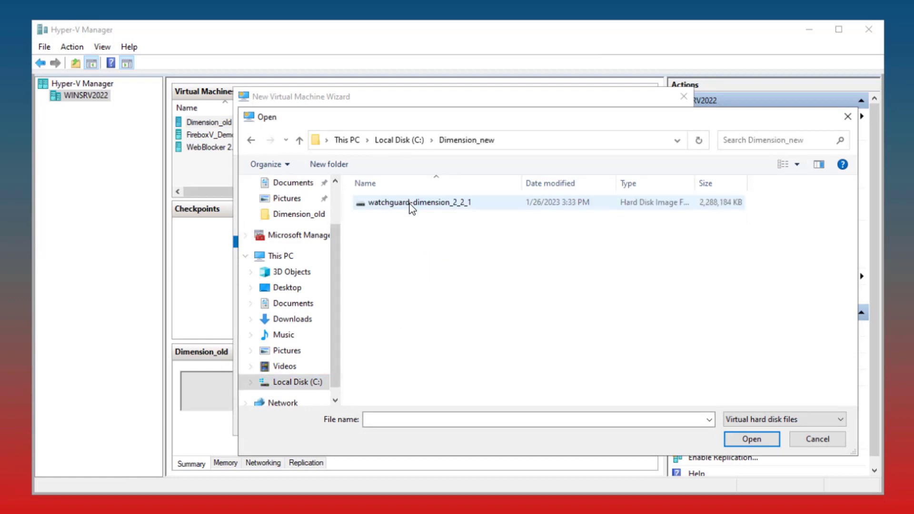
pyautogui.click(410, 208)
pyautogui.click(749, 441)
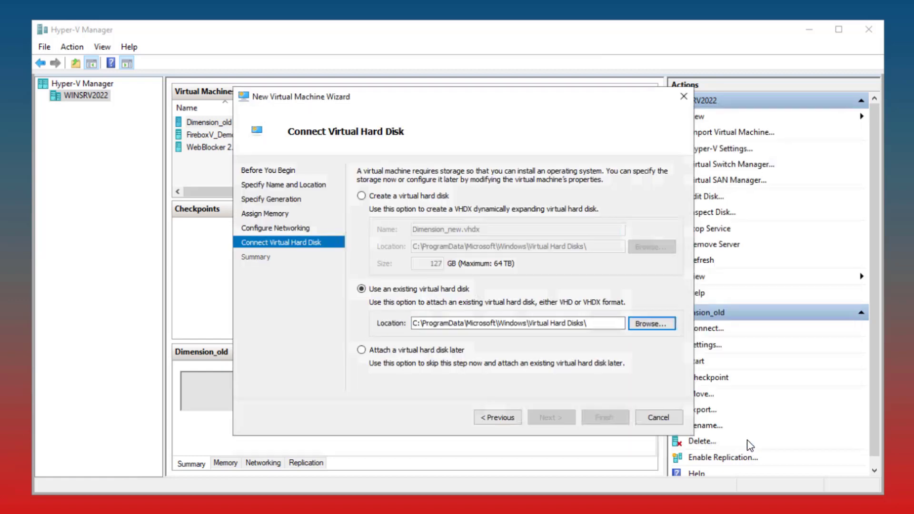
pyautogui.click(551, 418)
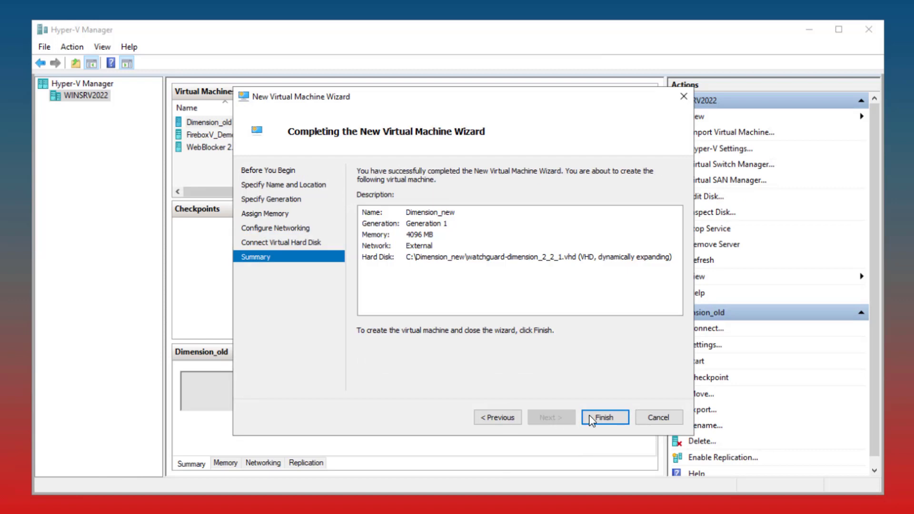
pyautogui.click(593, 419)
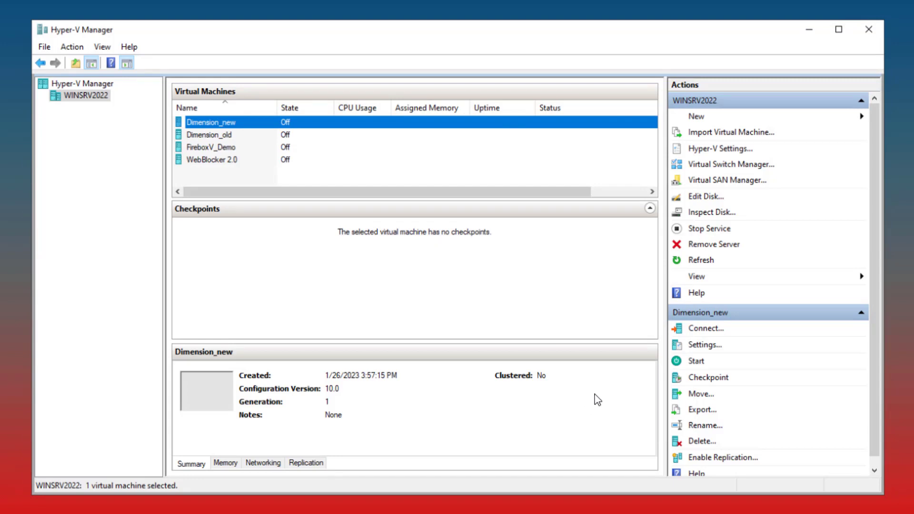
# In the settings of Dimension_new, set the number of virtual processors to 2
pyautogui.click(697, 346)
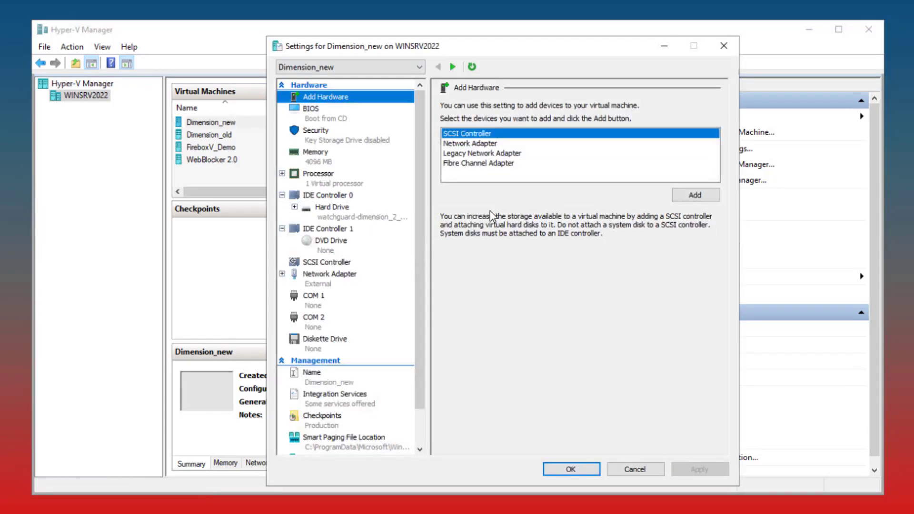
pyautogui.click(344, 181)
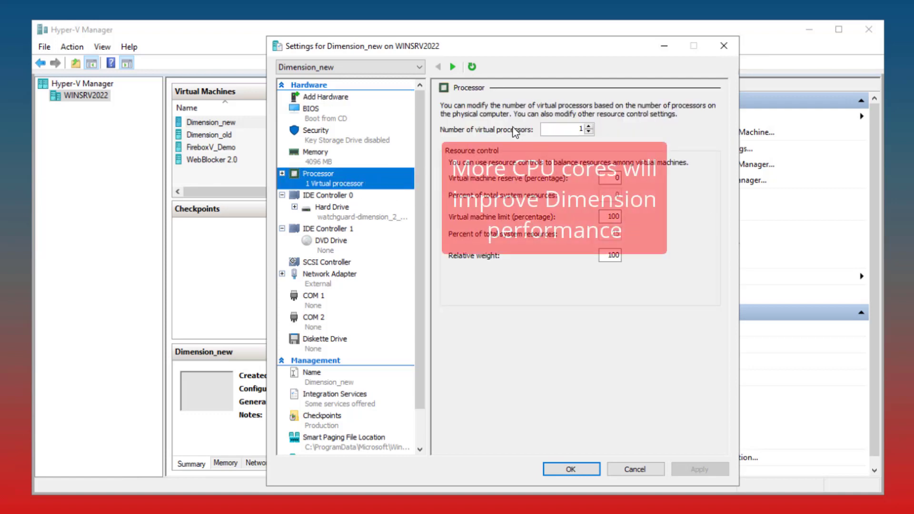
pyautogui.click(589, 125)
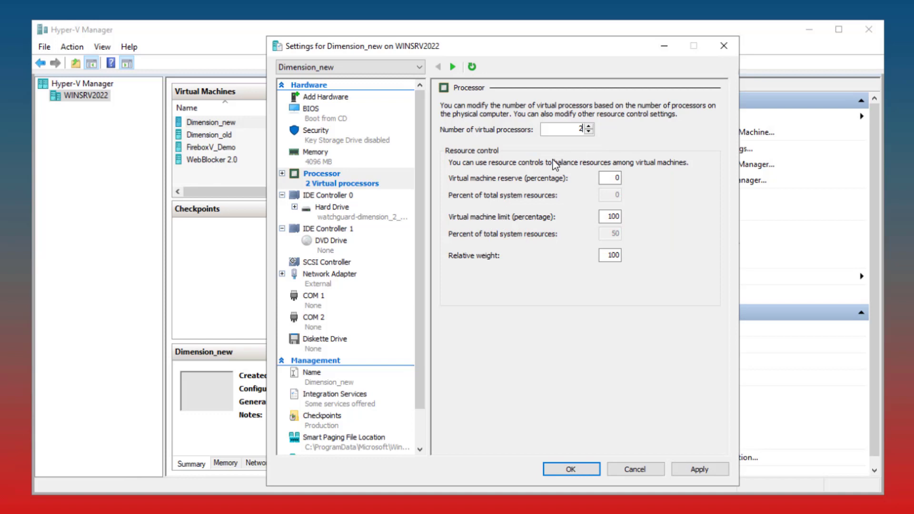
# Add a hard drive to the SCSI controller and begin a new dynamically expanding VHDX virtual disk for it
pyautogui.click(339, 264)
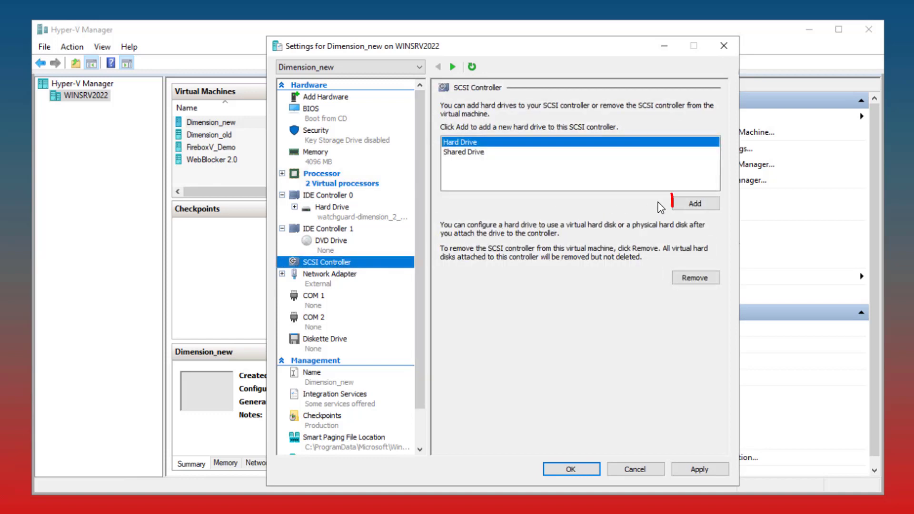
pyautogui.click(684, 205)
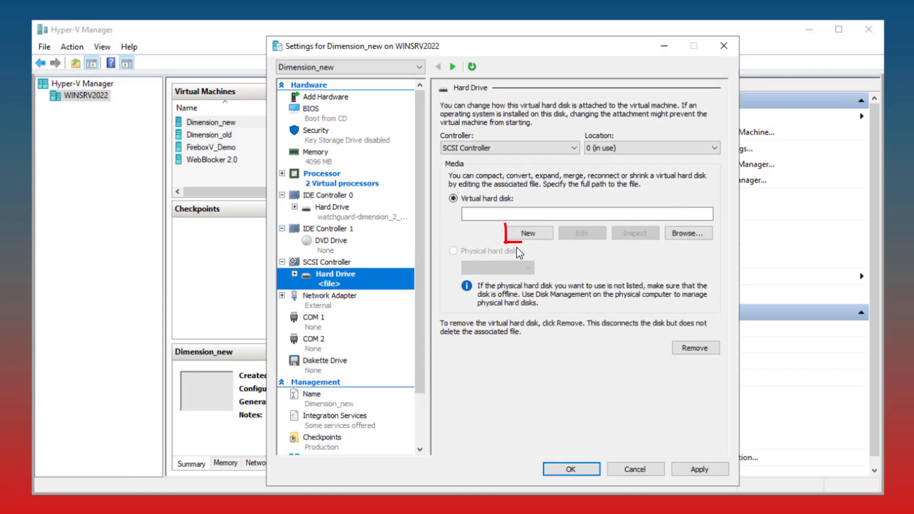
pyautogui.click(522, 237)
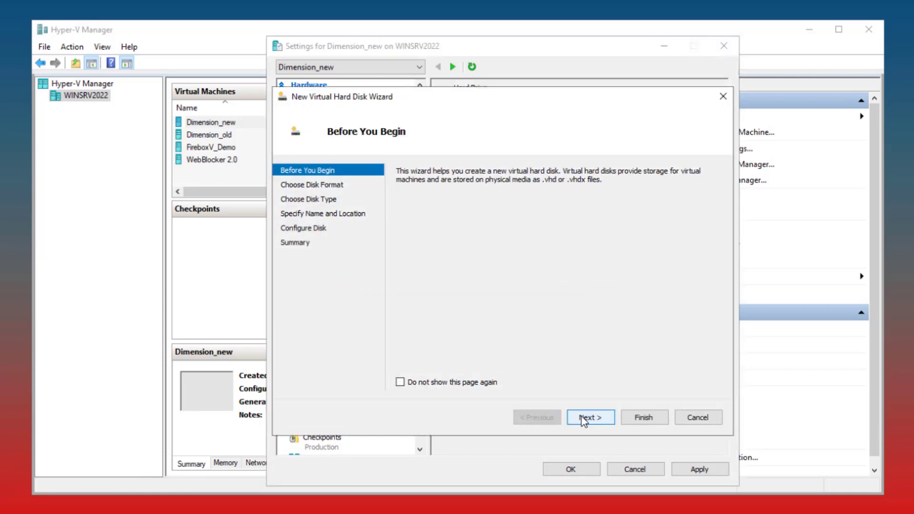
pyautogui.click(583, 420)
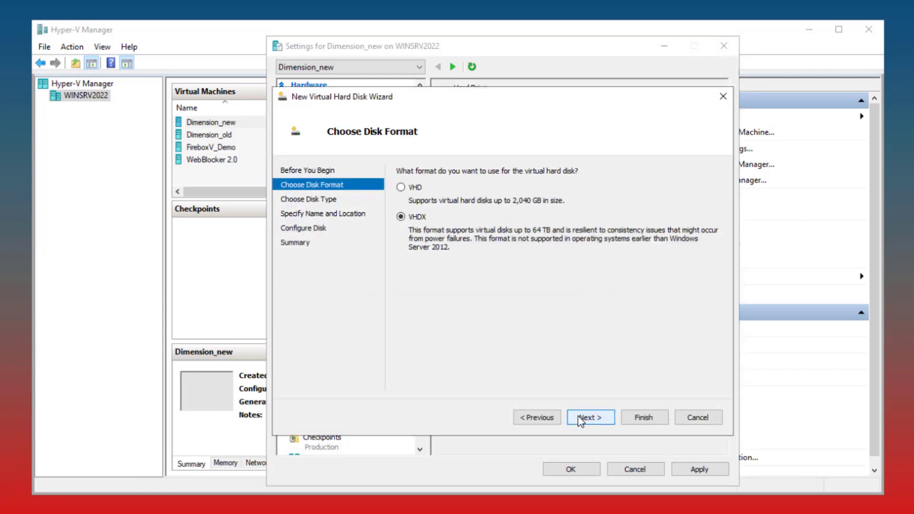
pyautogui.click(580, 421)
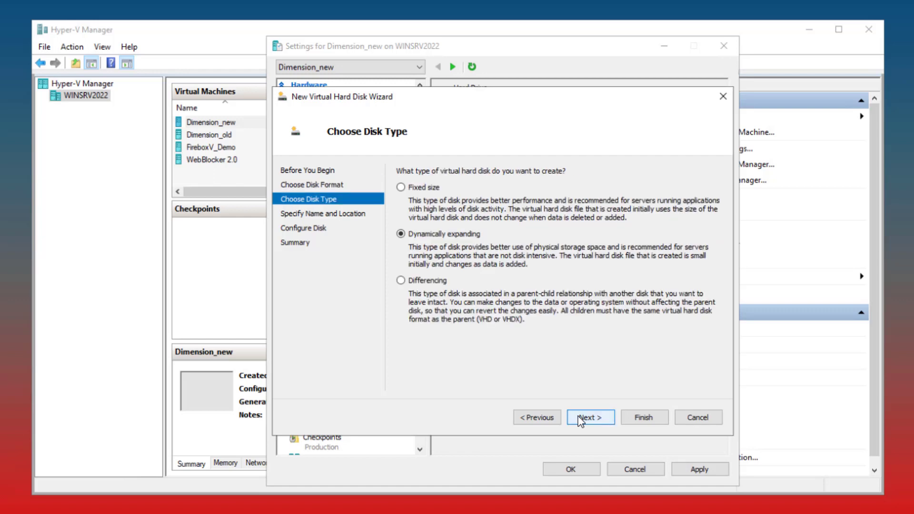
pyautogui.click(580, 420)
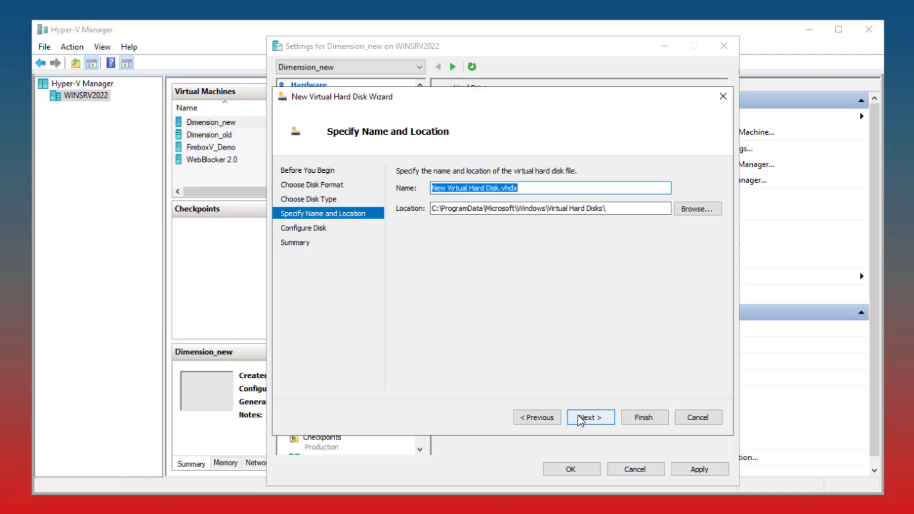
# Name the new virtual hard disk "temporary disk for wizard", keeping the default storage location
pyautogui.write('tem')
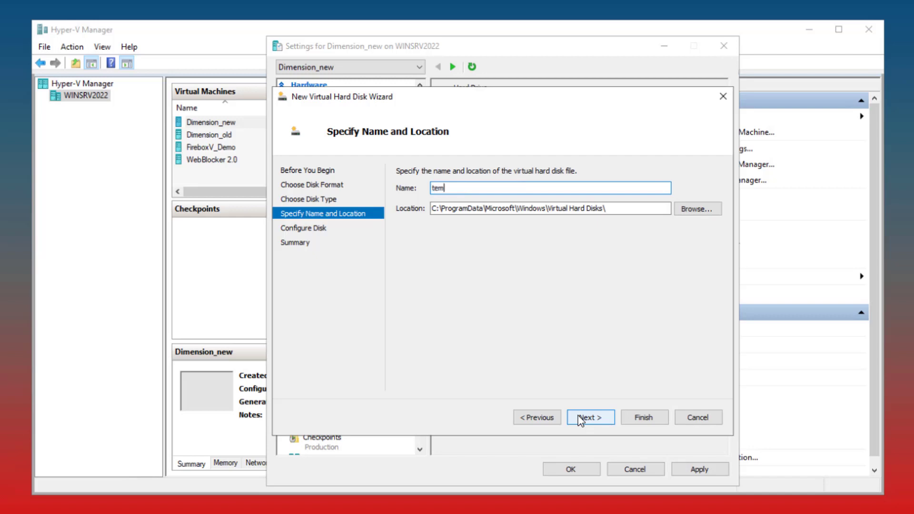
pyautogui.write('porar')
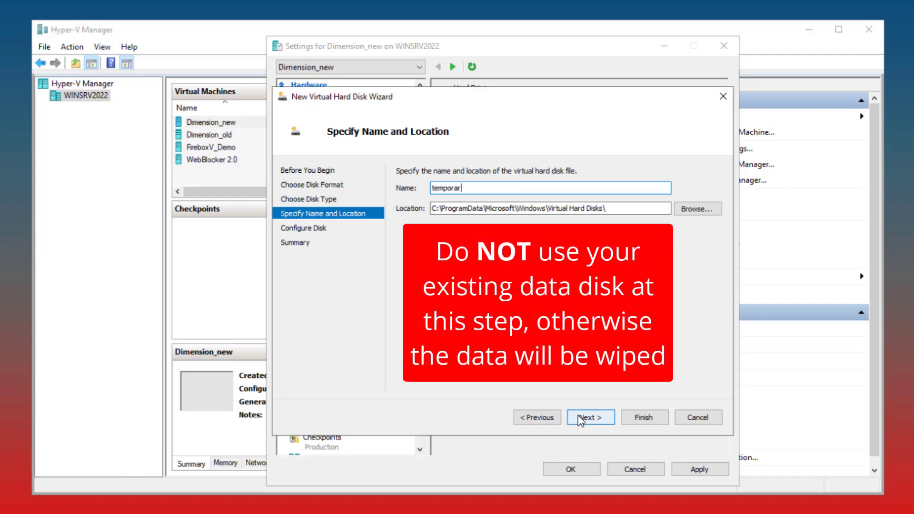
pyautogui.write('y disk ')
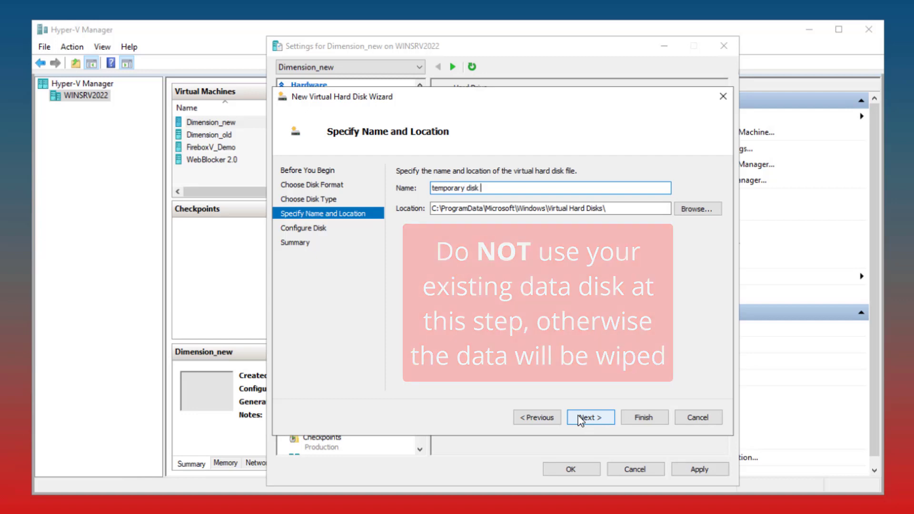
pyautogui.write('for wizard')
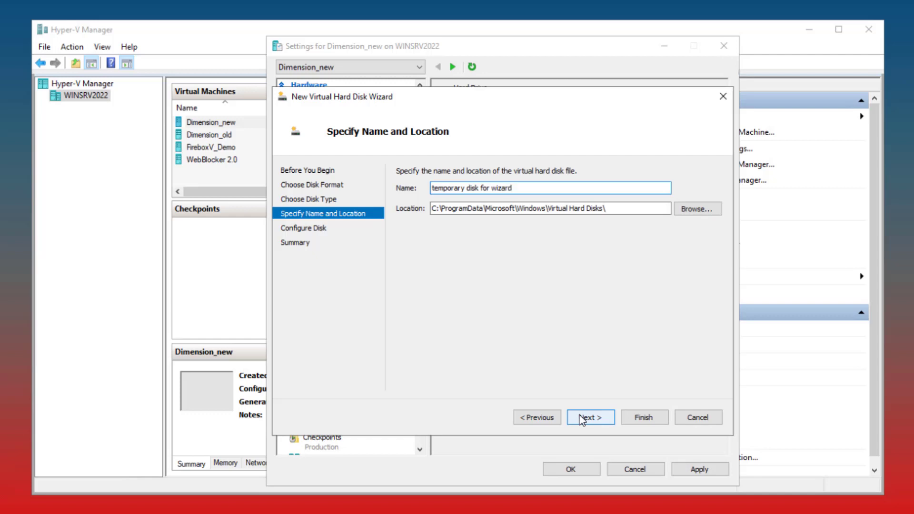
pyautogui.click(581, 420)
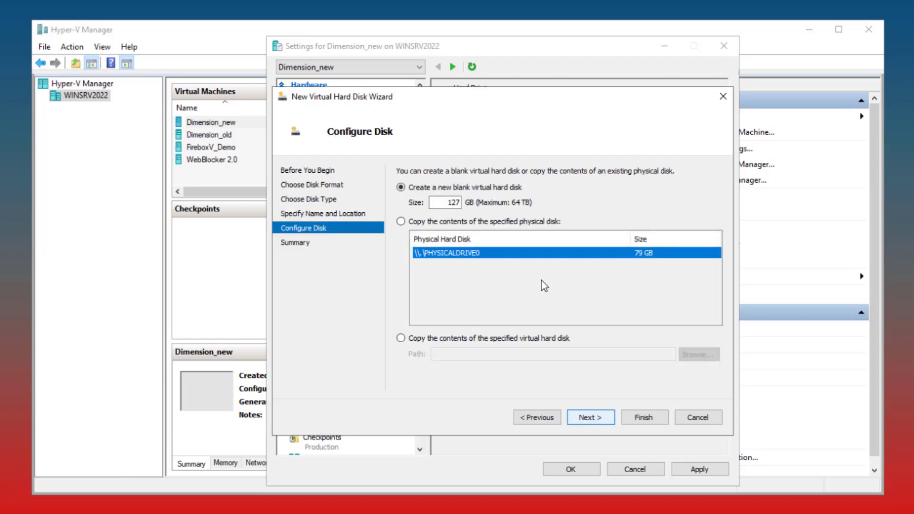
# Set the blank virtual hard disk's size to 40 GB, create it, and save the virtual machine settings
pyautogui.doubleClick(453, 202)
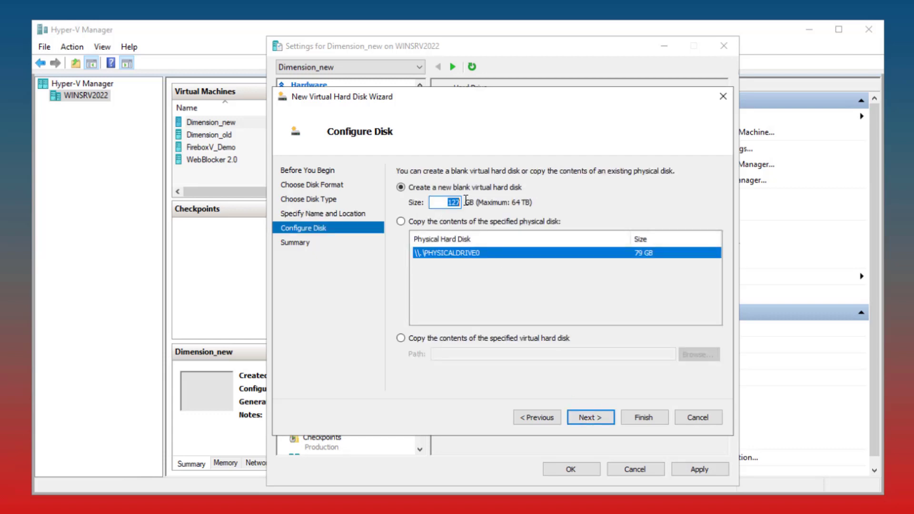
pyautogui.write('40')
pyautogui.click(598, 418)
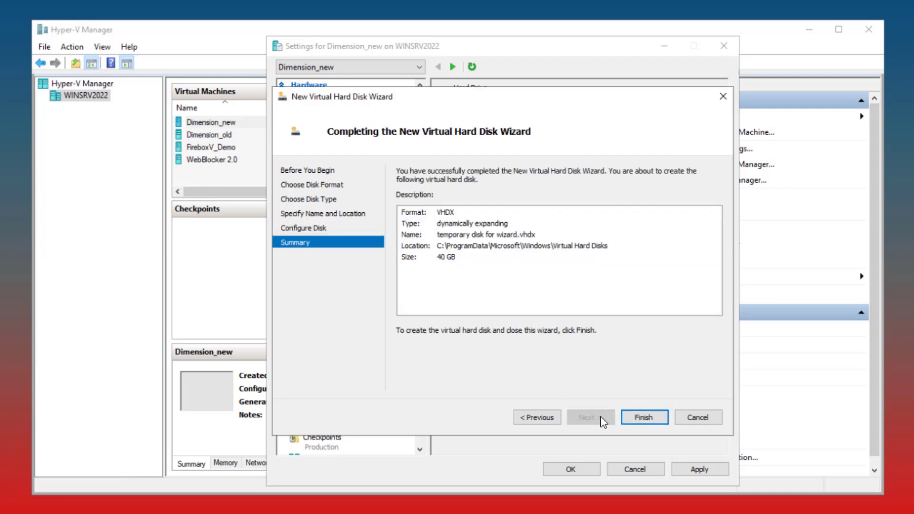
pyautogui.click(629, 418)
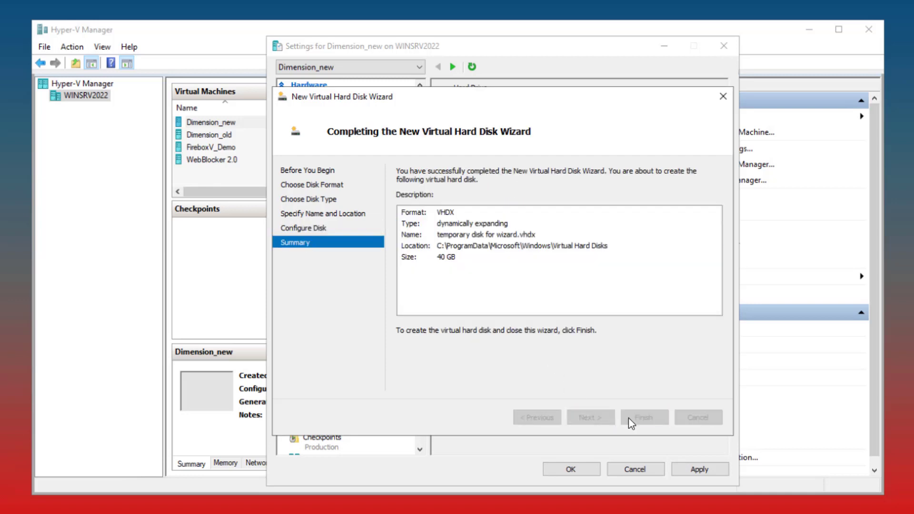
pyautogui.click(576, 469)
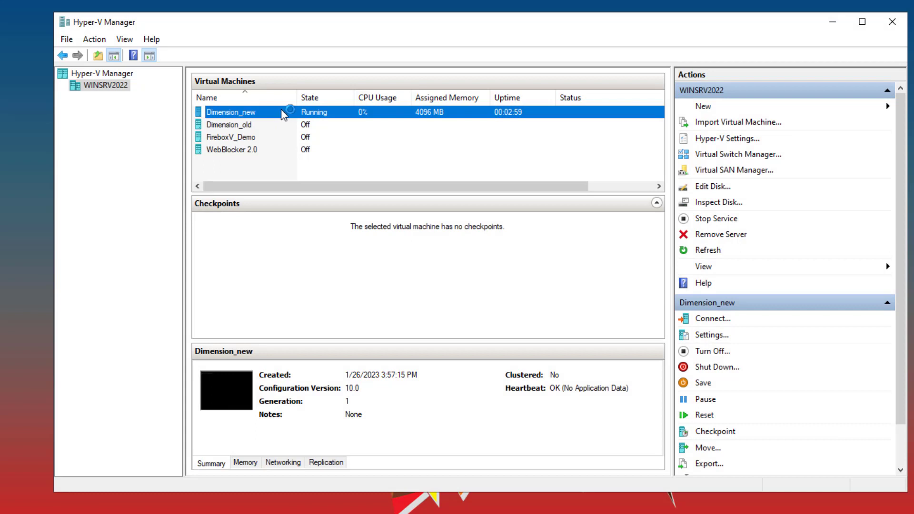
# Open the console of the running Dimension_new virtual machine
pyautogui.doubleClick(281, 113)
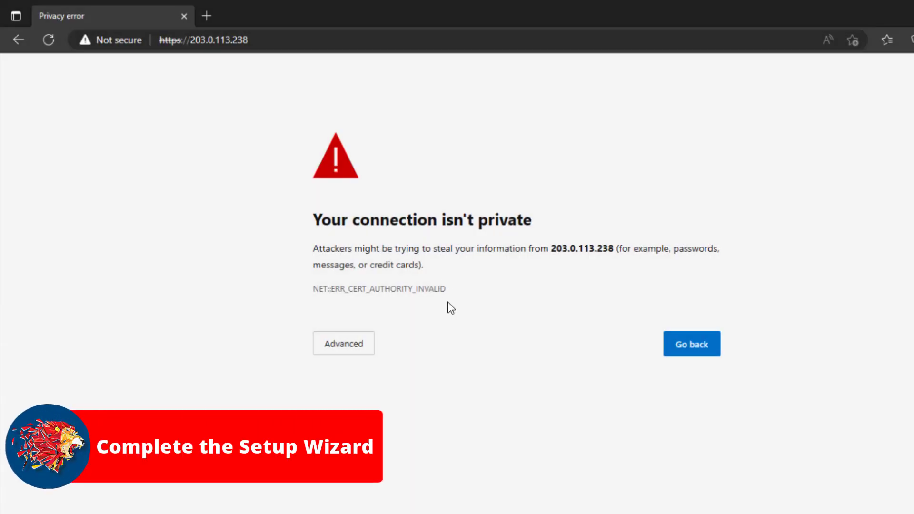
# Continue past the certificate warning for 203.0.113.238 and log in as admin with the account passphrase
pyautogui.click(343, 343)
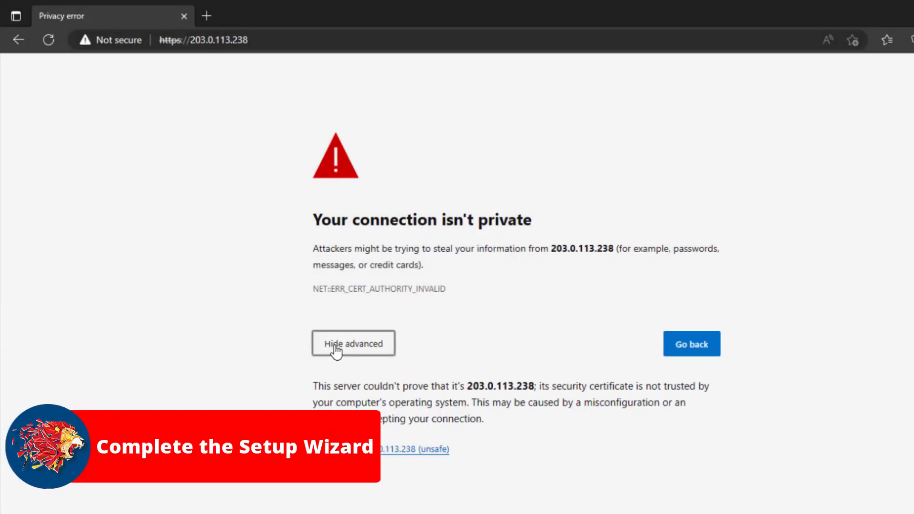
pyautogui.click(374, 450)
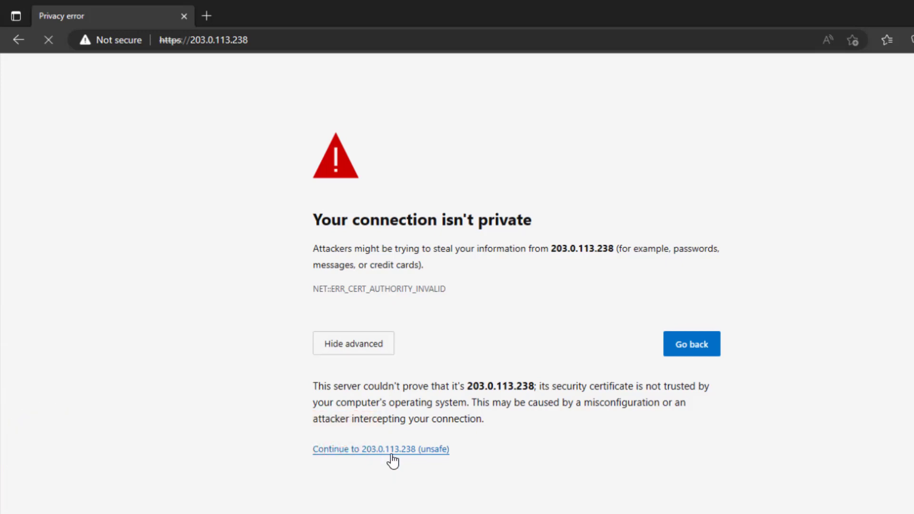
pyautogui.write('dwrite')
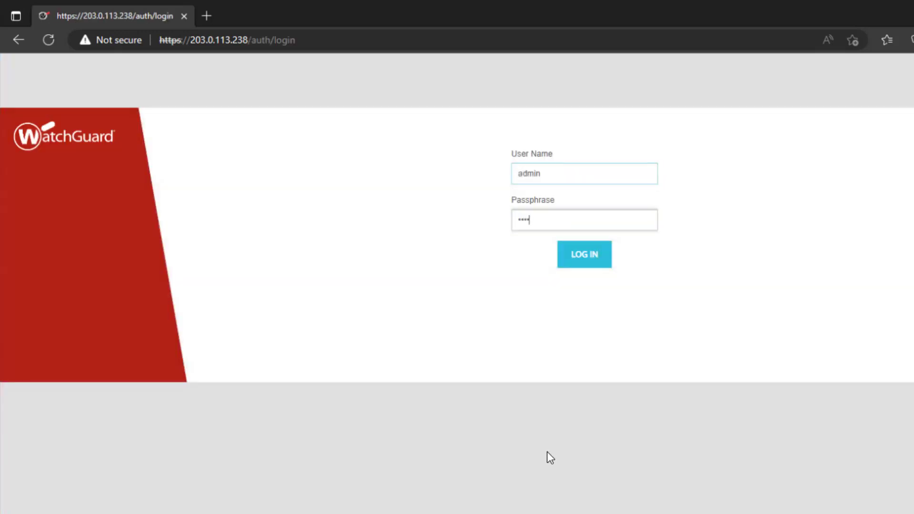
pyautogui.press('Return')
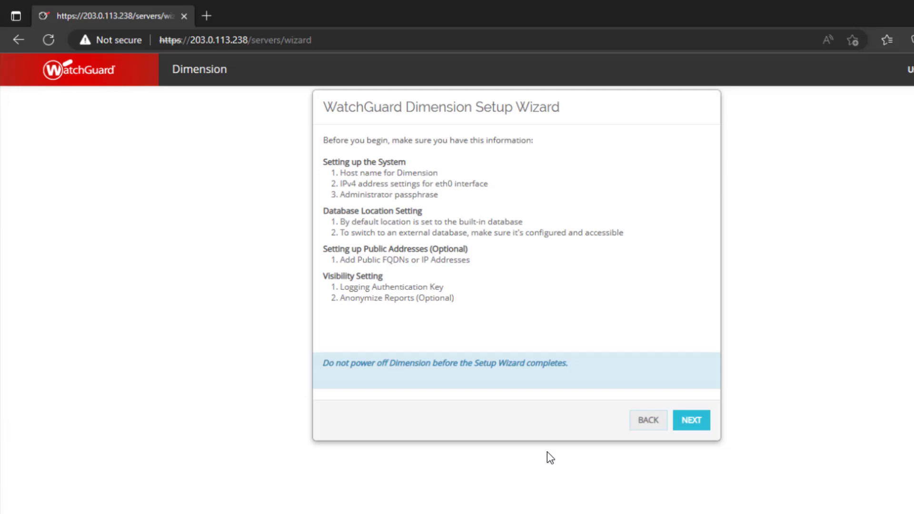
# Begin the setup wizard and save the system information with static address 203.0.113.238/24, gateway 203.0.113.1, DNS 203.0.113.250 and domain example.com
pyautogui.click(695, 422)
pyautogui.click(695, 421)
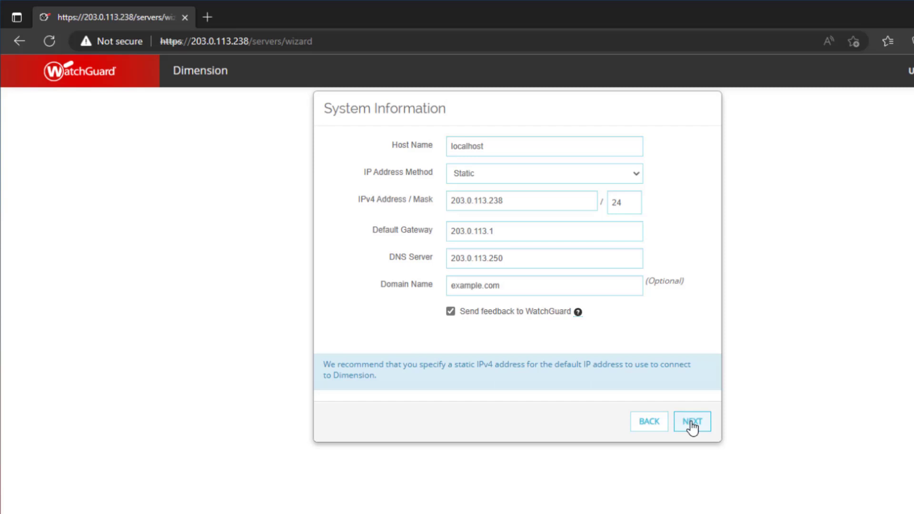
pyautogui.click(692, 427)
pyautogui.click(683, 214)
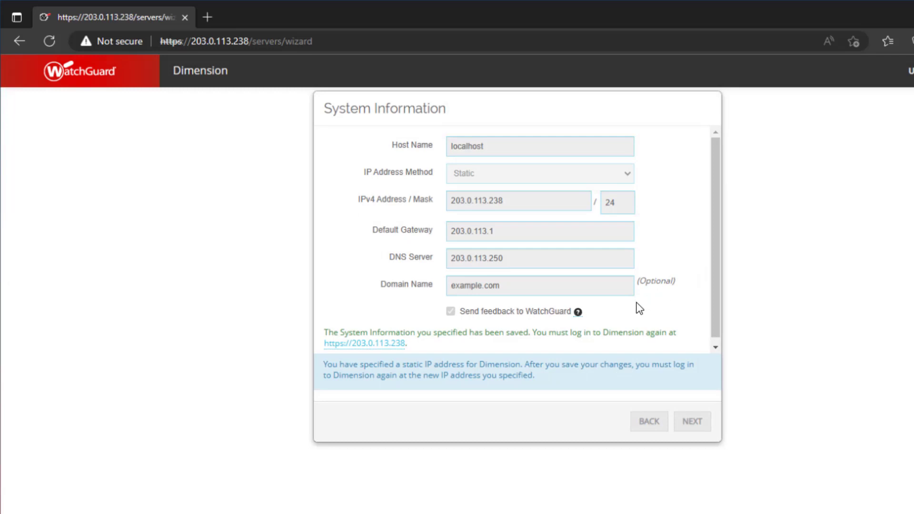
# Reopen Dimension at the saved address 203.0.113.238 and log in again as admin with the account passphrase
pyautogui.click(350, 344)
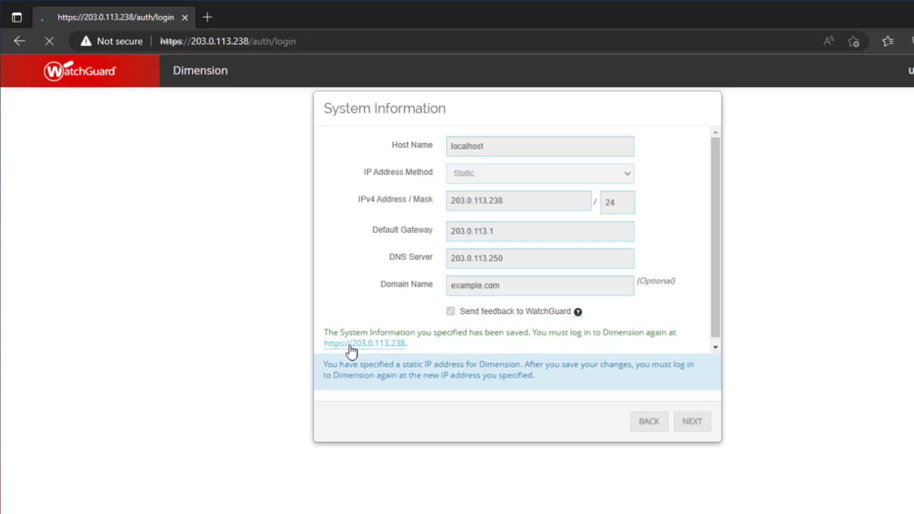
pyautogui.write('*********')
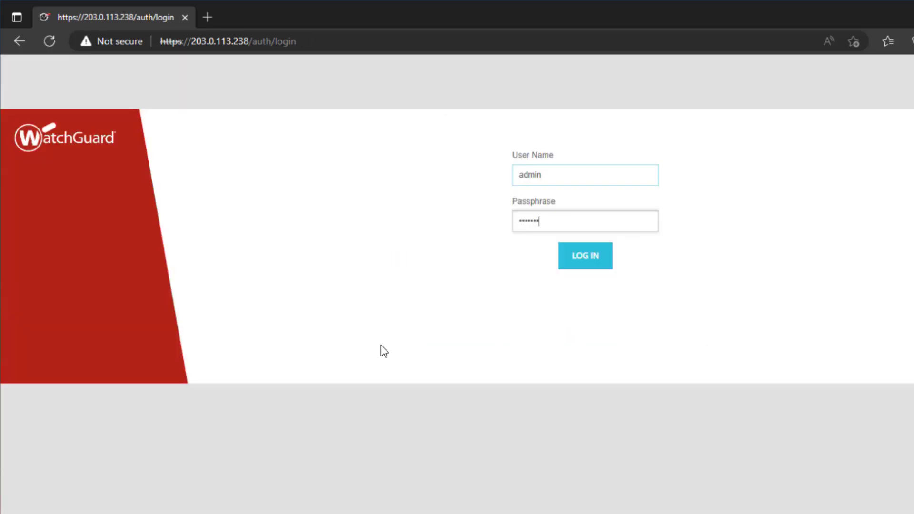
pyautogui.press('Return')
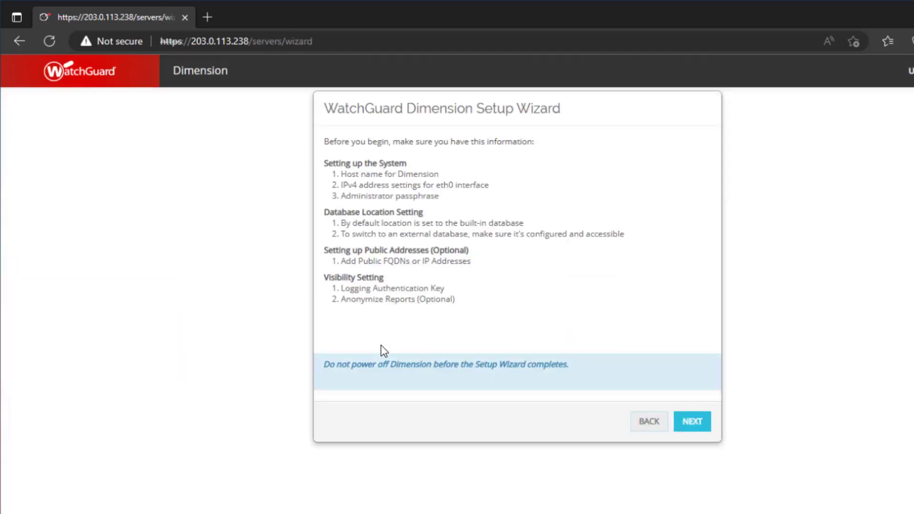
# Advance through the setup wizard, keeping the saved system information and the built-in database location
pyautogui.click(685, 423)
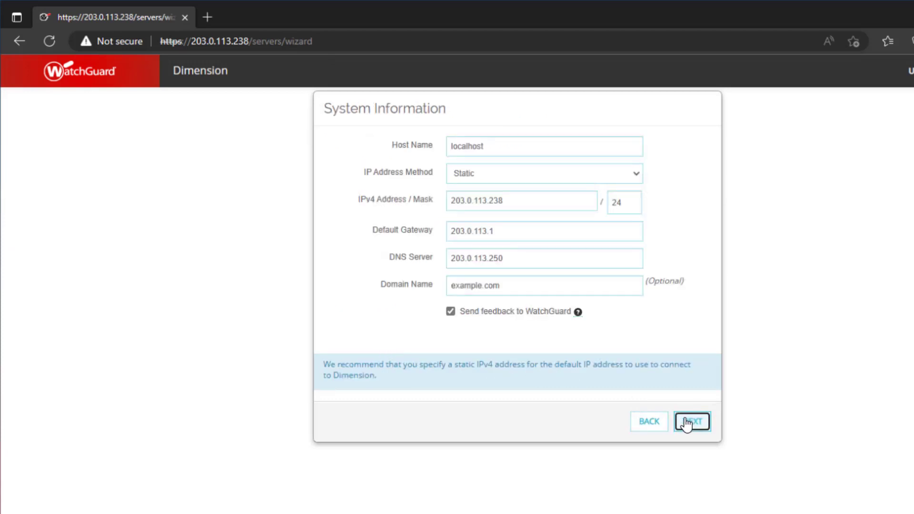
pyautogui.click(687, 423)
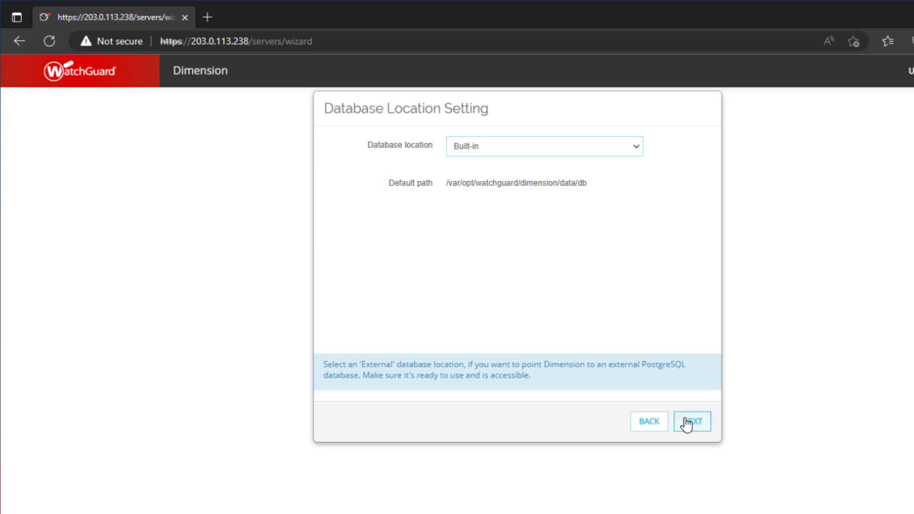
pyautogui.click(686, 423)
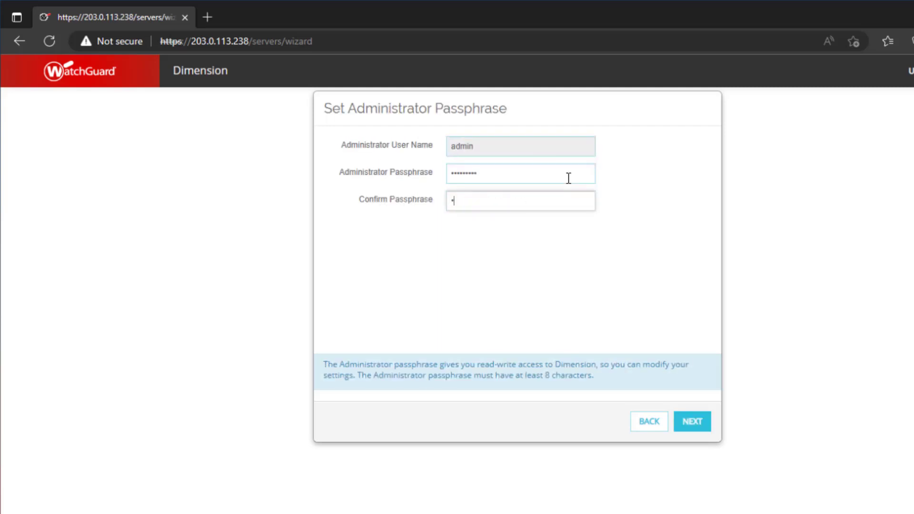
# Keep the public IP address option for the Dimension server, and set and confirm the administrator passphrase
pyautogui.write('********')
pyautogui.click(694, 422)
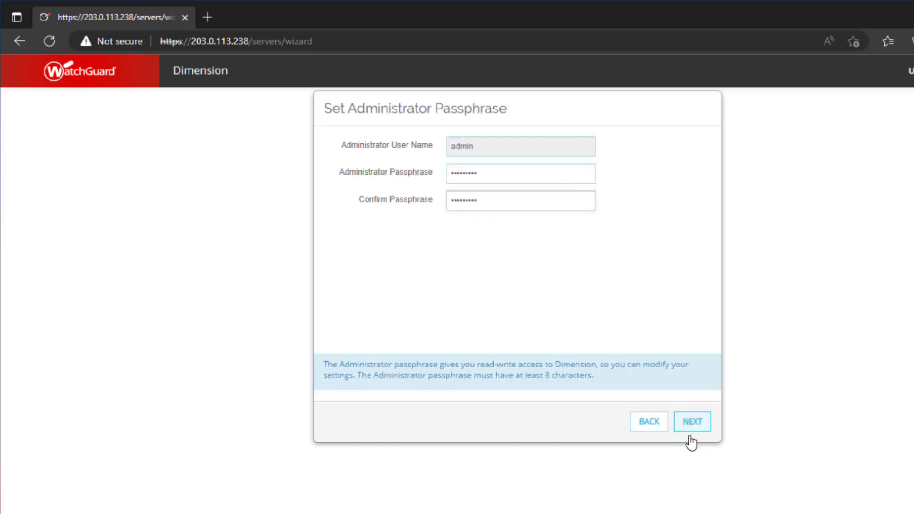
# Enter and confirm the logging authentication key, and continue to the report anonymization setting
pyautogui.click(580, 149)
pyautogui.write('*********')
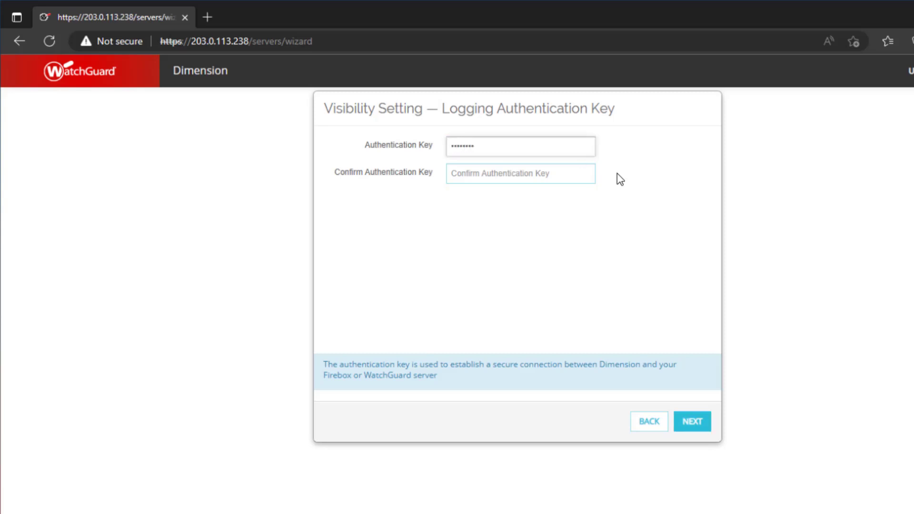
pyautogui.press('Tab')
pyautogui.write('******')
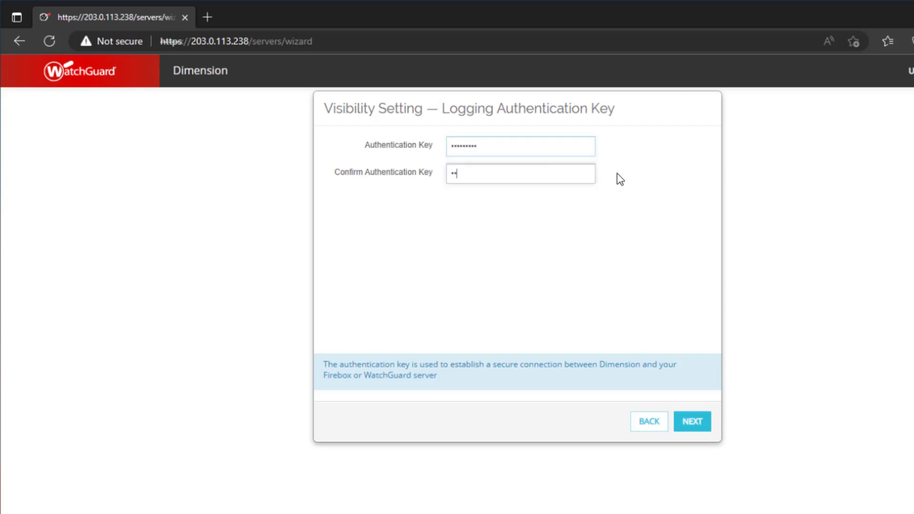
pyautogui.write('***')
pyautogui.click(690, 422)
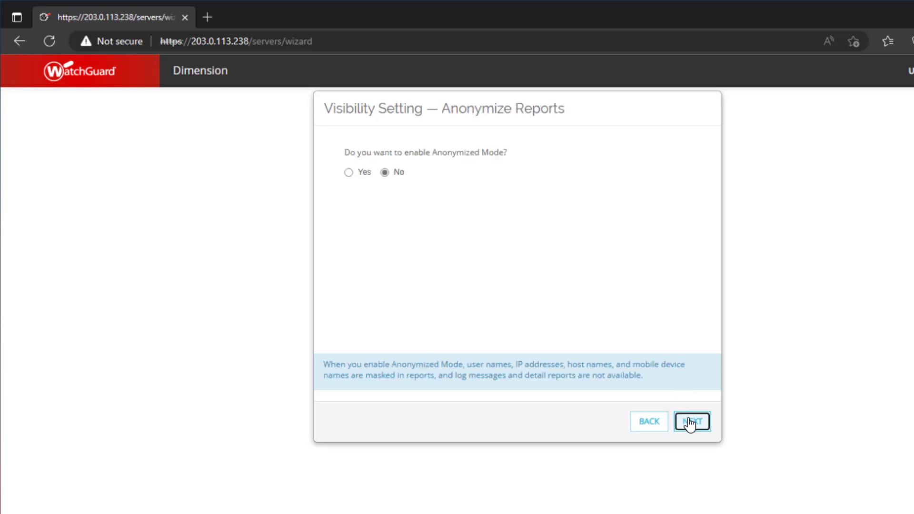
# Leave Anonymized Mode off, apply the reviewed Dimension settings, and finish the setup wizard
pyautogui.click(690, 422)
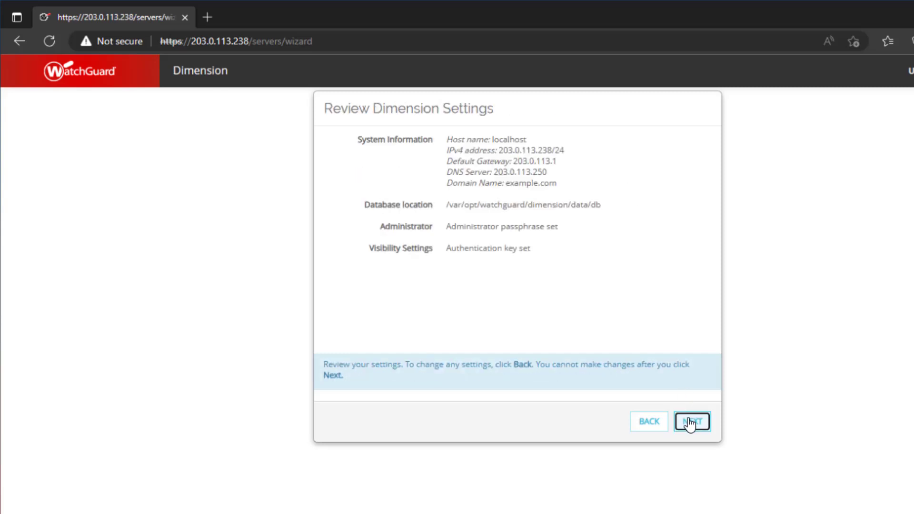
pyautogui.click(689, 422)
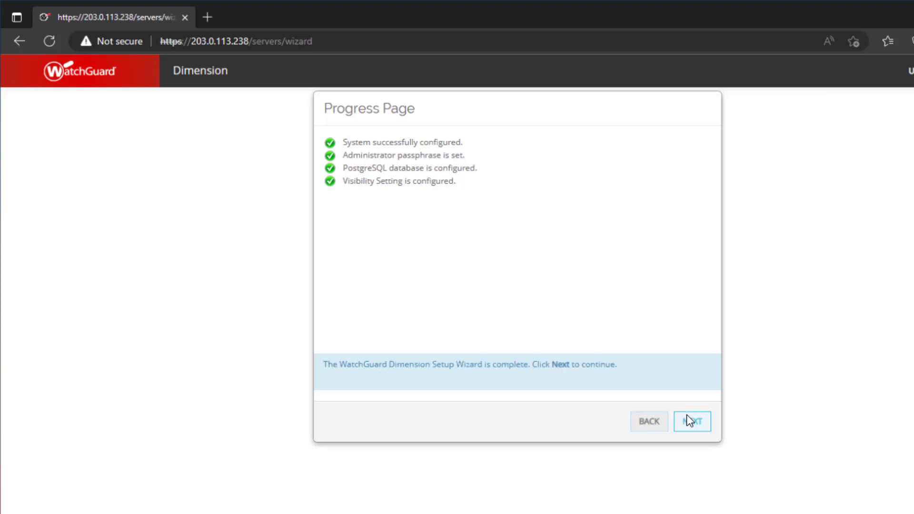
pyautogui.click(692, 422)
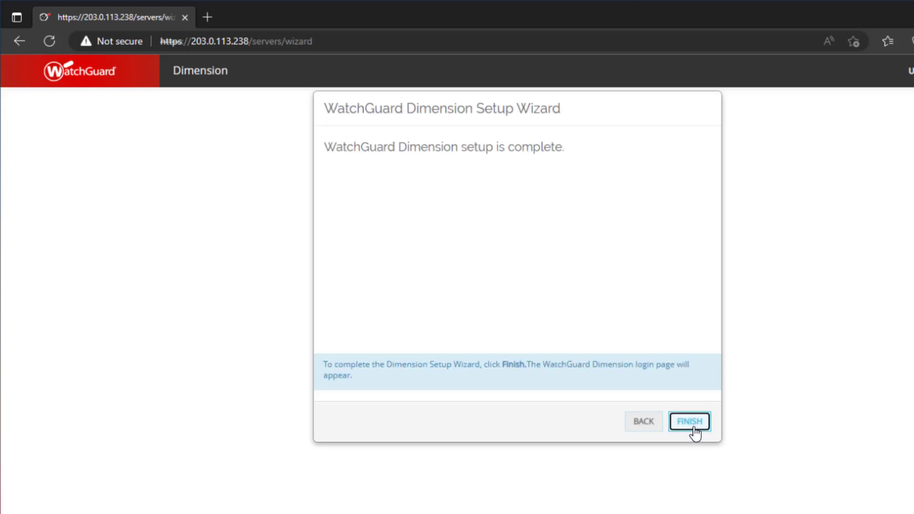
pyautogui.click(693, 428)
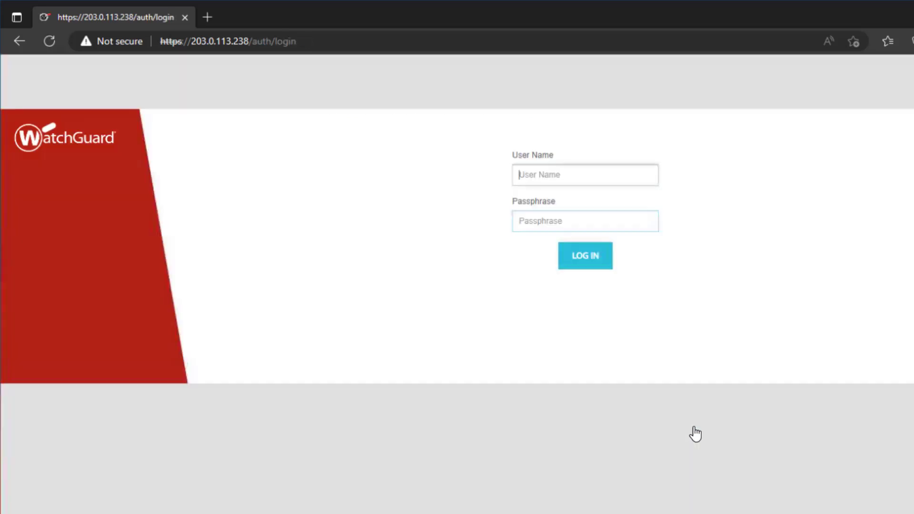
# Log in to Dimension as admin with the administrator passphrase
pyautogui.write('admin')
pyautogui.press('Tab')
pyautogui.write('********')
pyautogui.press('Return')
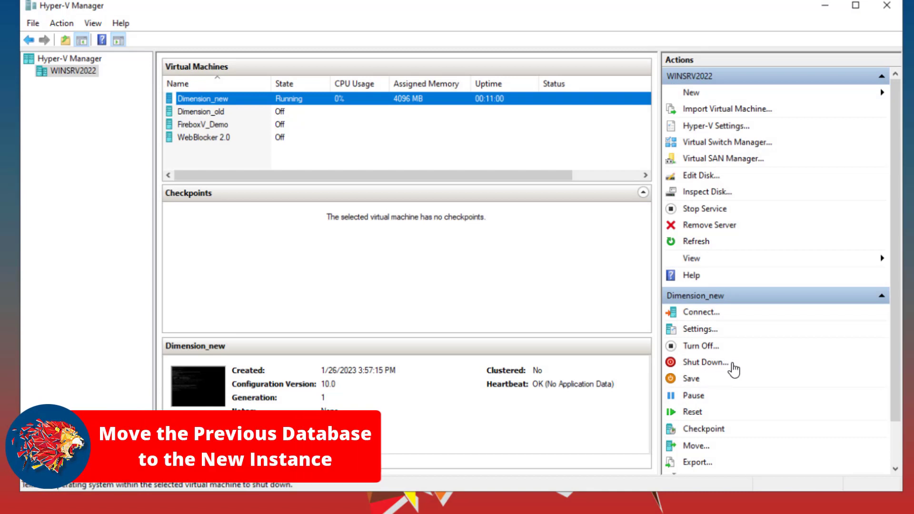
# In Hyper-V Manager, shut down Dimension_new and copy the virtual hard disk path of Dimension_old's SCSI database drive
pyautogui.click(736, 364)
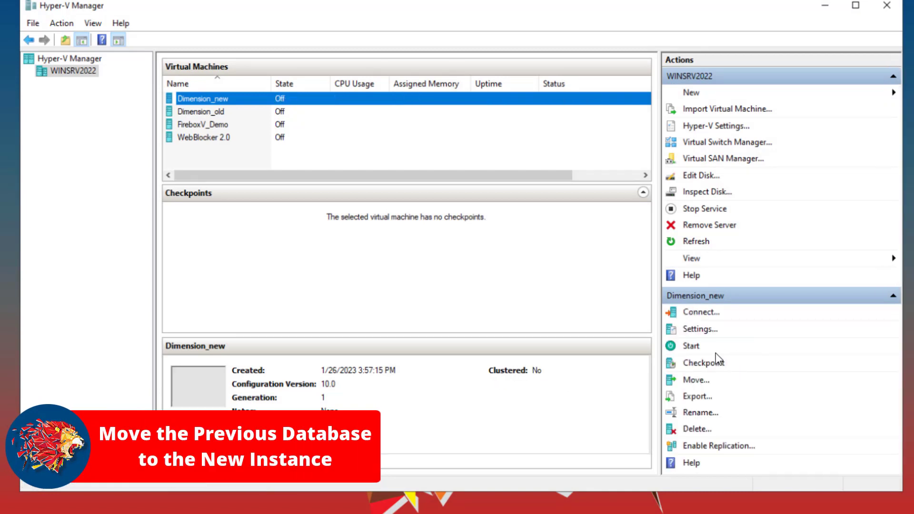
pyautogui.click(308, 111)
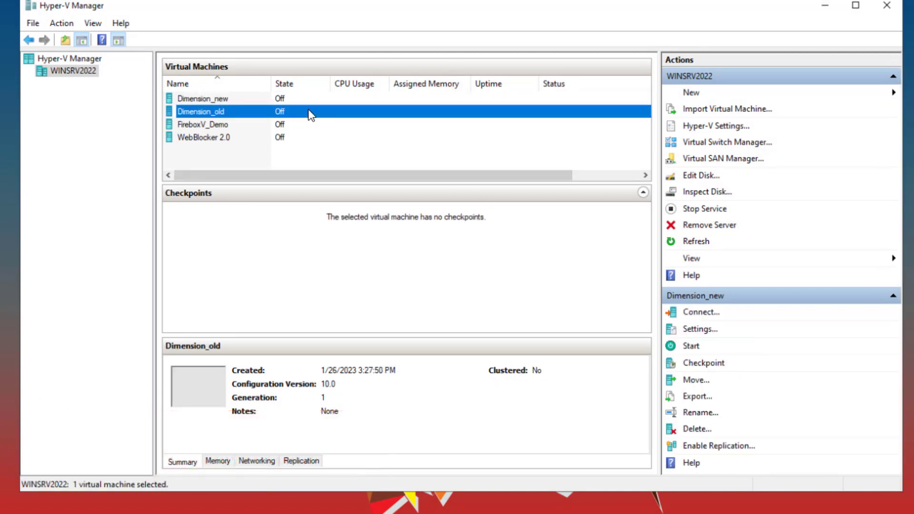
pyautogui.click(701, 329)
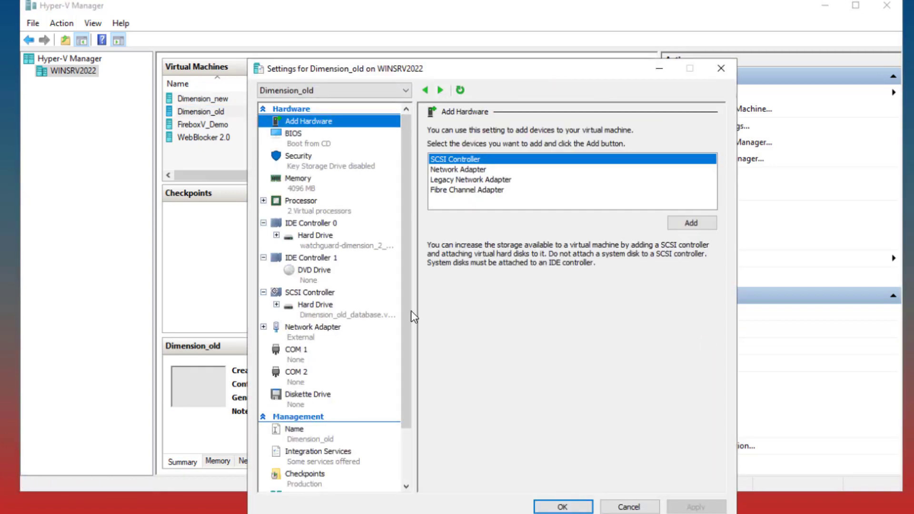
pyautogui.click(342, 315)
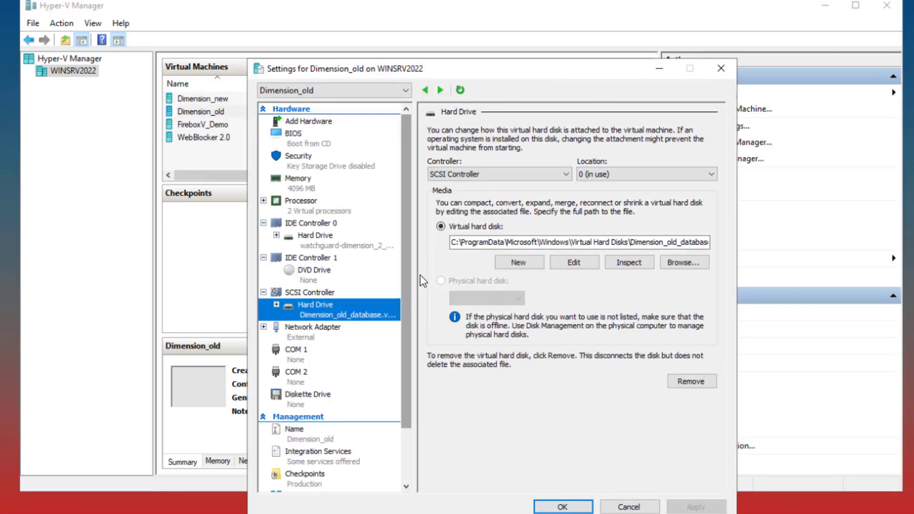
pyautogui.moveTo(453, 245); pyautogui.dragTo(745, 240)
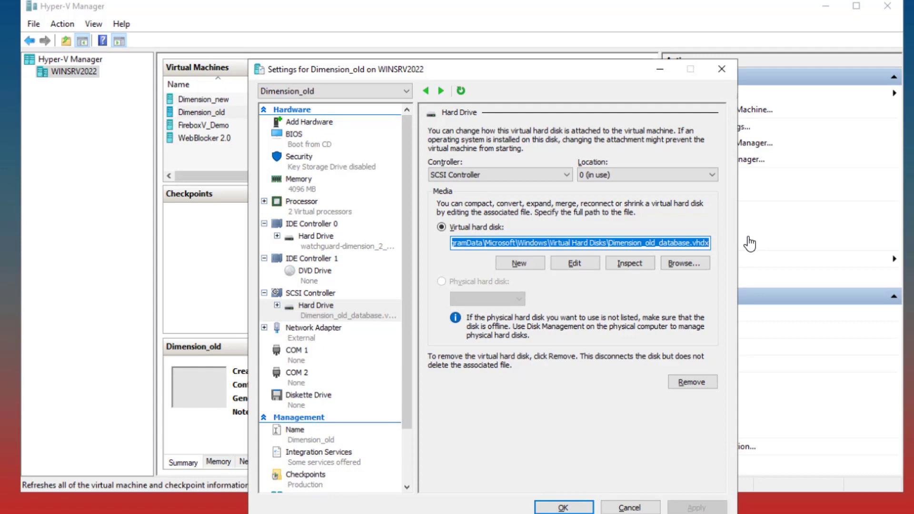
pyautogui.press('Escape')
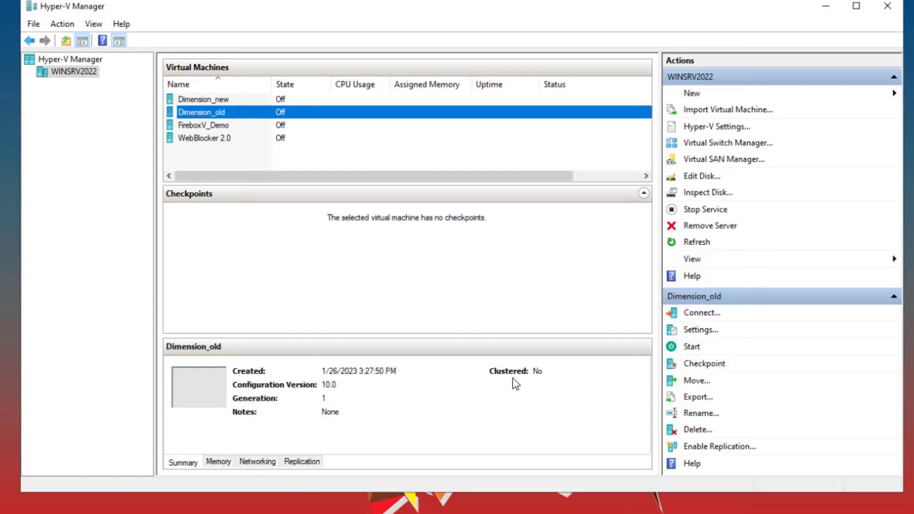
# Replace the path of Dimension_new's SCSI hard drive with the copied Dimension_old_database.vhdx path, save the settings, and start the virtual machine
pyautogui.click(332, 101)
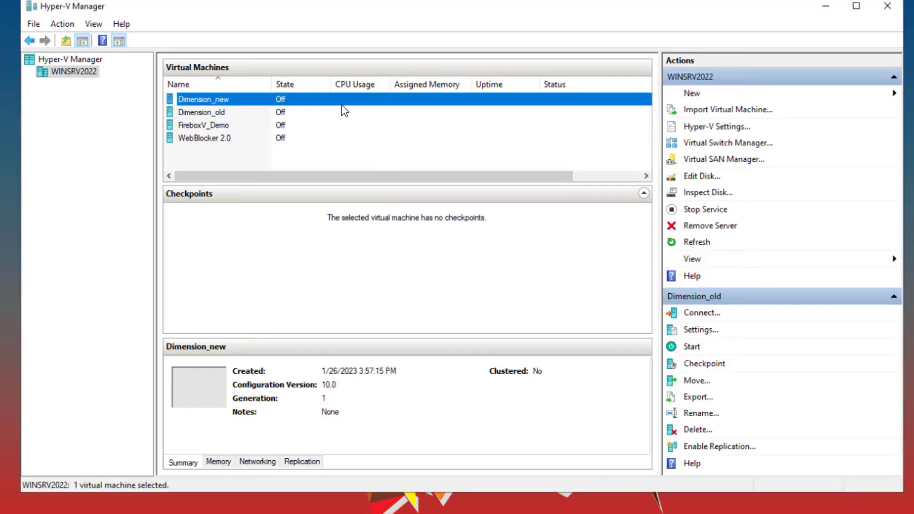
pyautogui.click(697, 331)
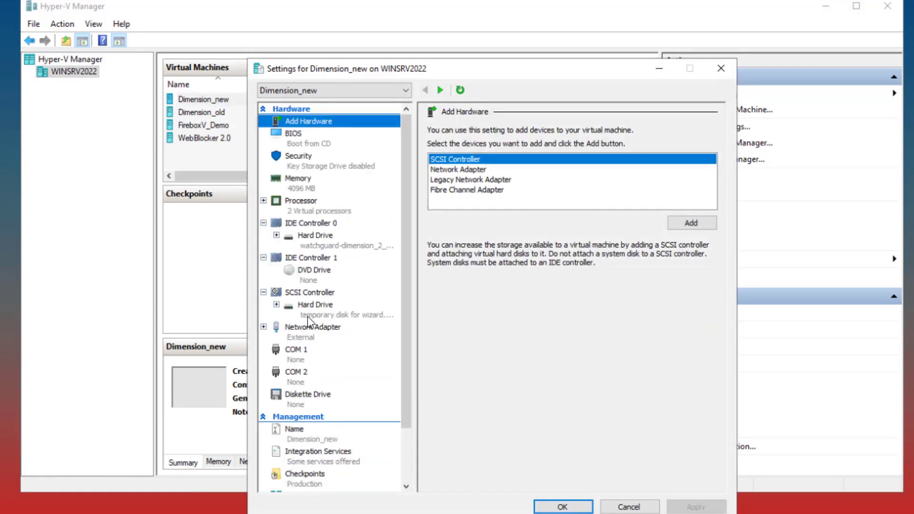
pyautogui.click(312, 315)
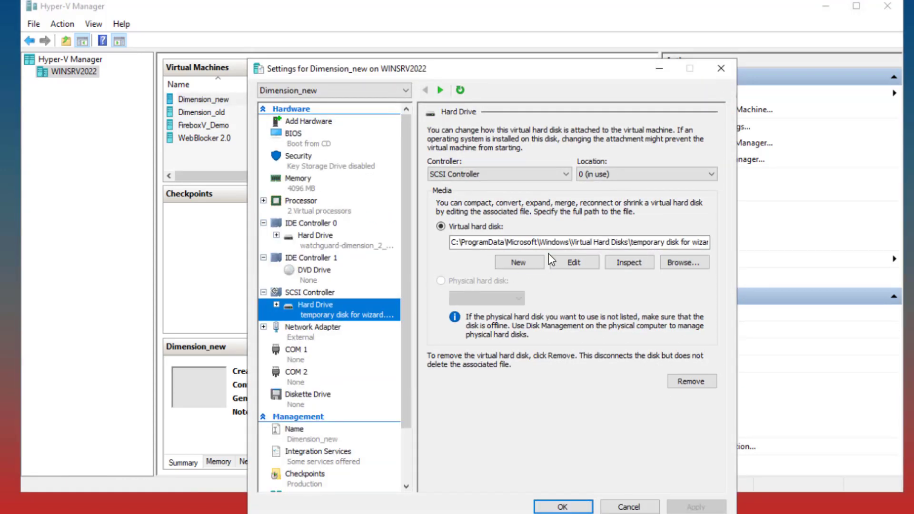
pyautogui.click(539, 242)
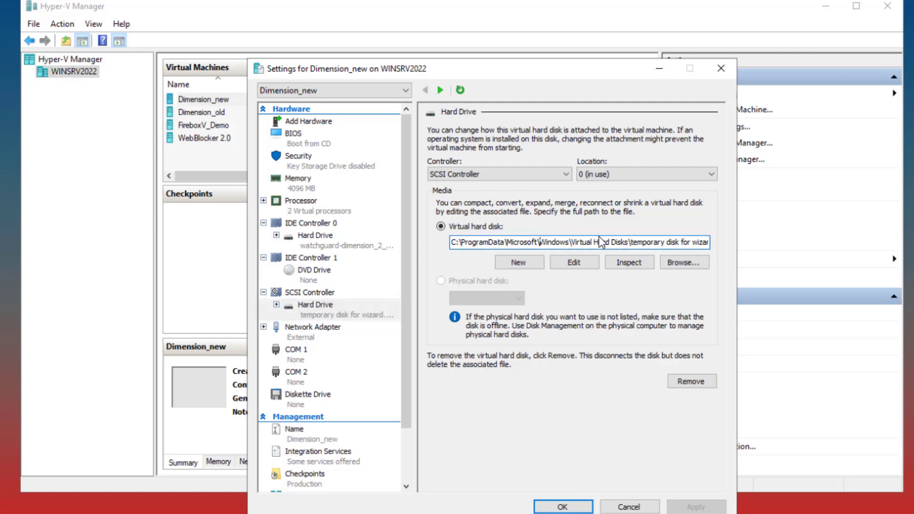
pyautogui.hotkey('ctrl', 'a')
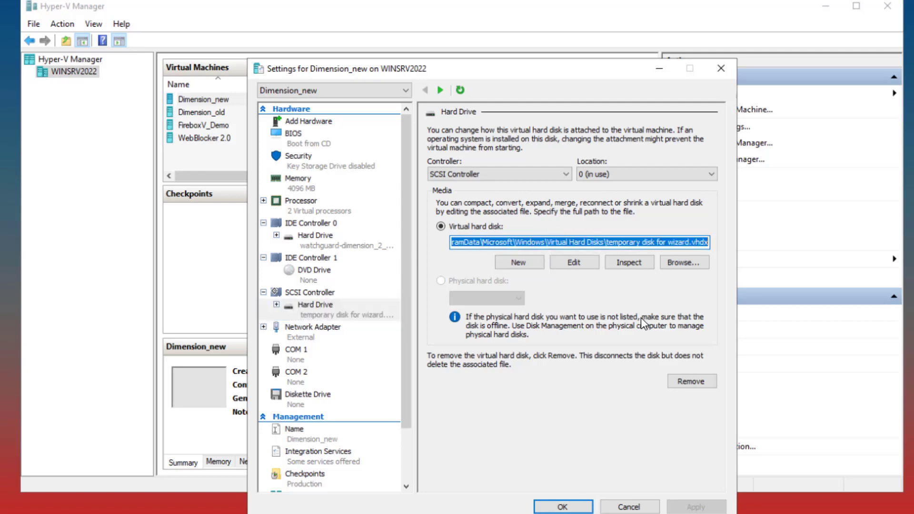
pyautogui.hotkey('ctrl', 'v')
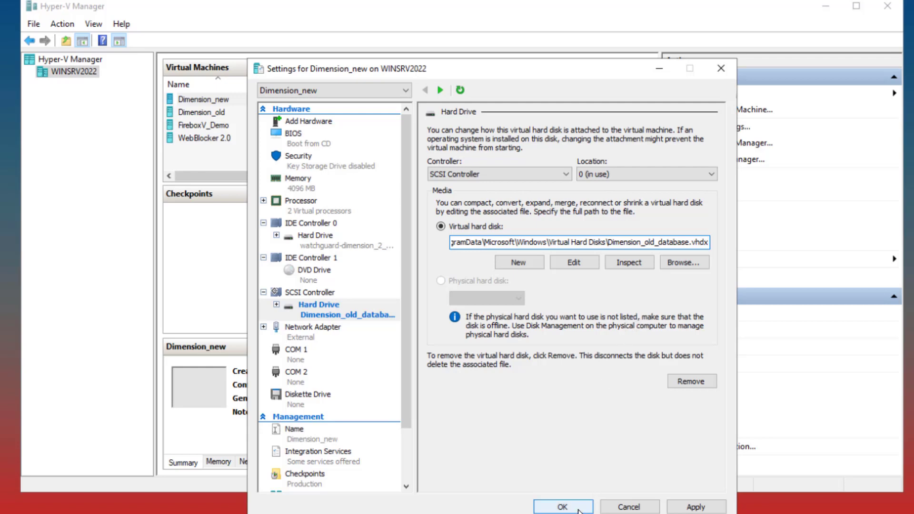
pyautogui.click(563, 507)
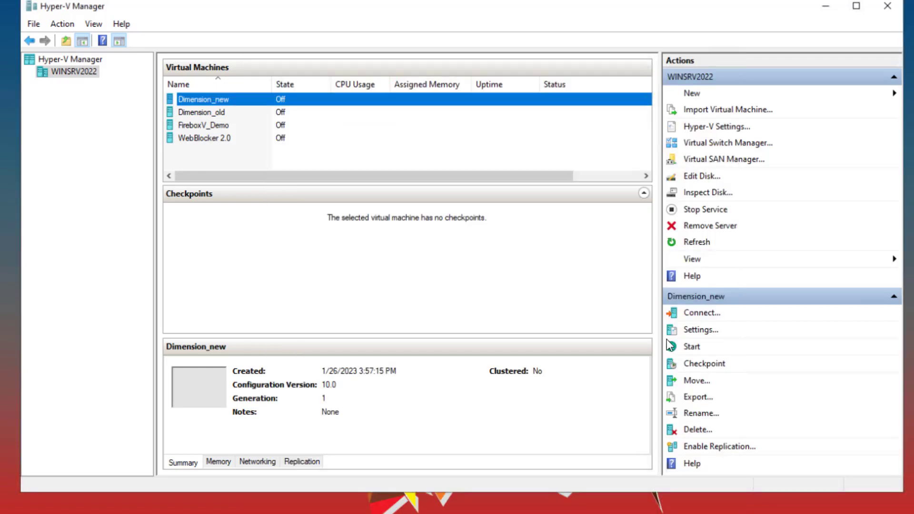
pyautogui.click(698, 352)
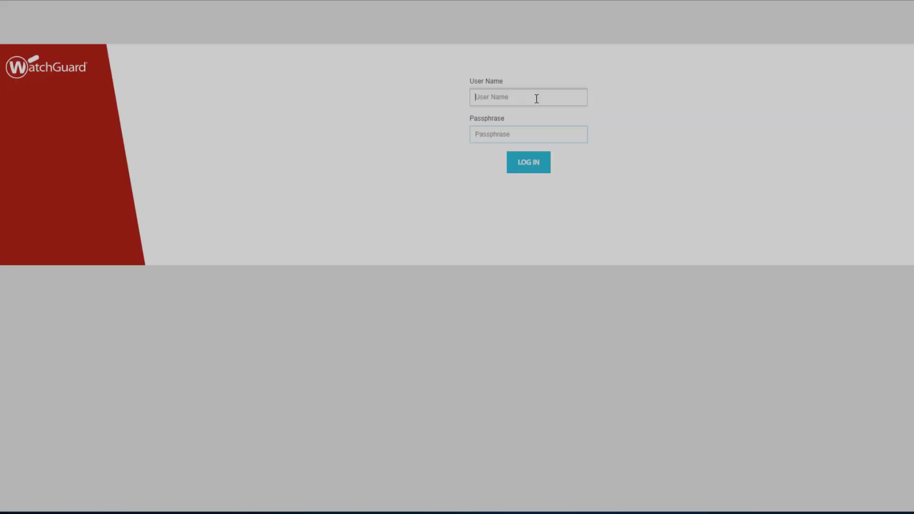
# Log in to the restarted Dimension web interface as admin with the administrator passphrase
pyautogui.write('admin')
pyautogui.press('Tab')
pyautogui.write('•••••••••')
pyautogui.press('Return')
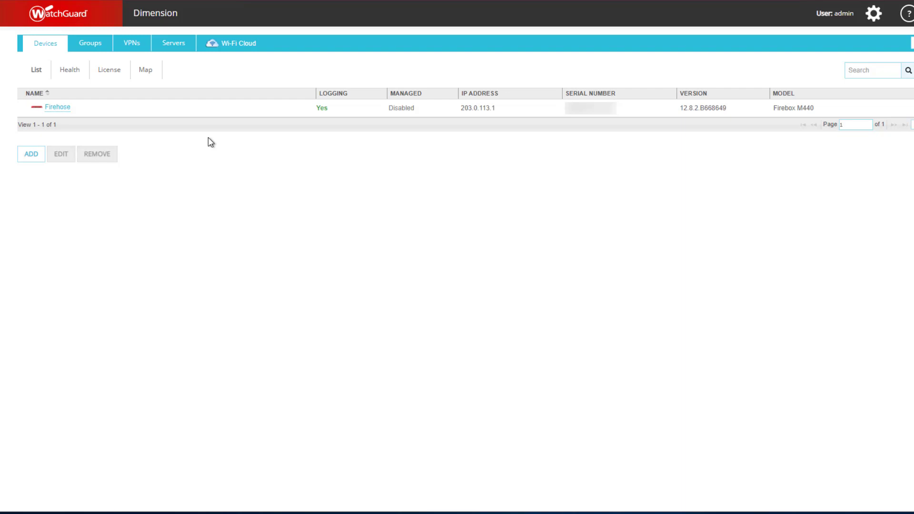
# Open the Firehose device's Executive Dashboard and check the start date calendar for days with log data
pyautogui.click(53, 116)
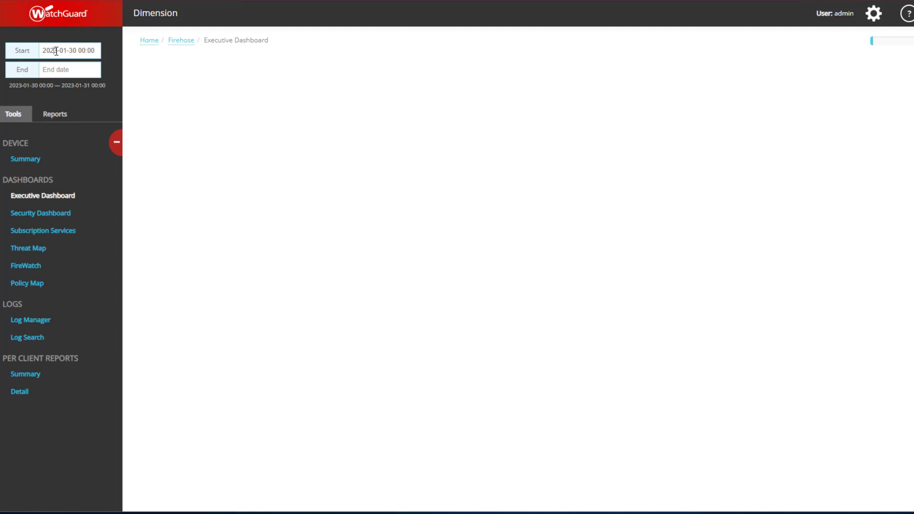
pyautogui.click(56, 51)
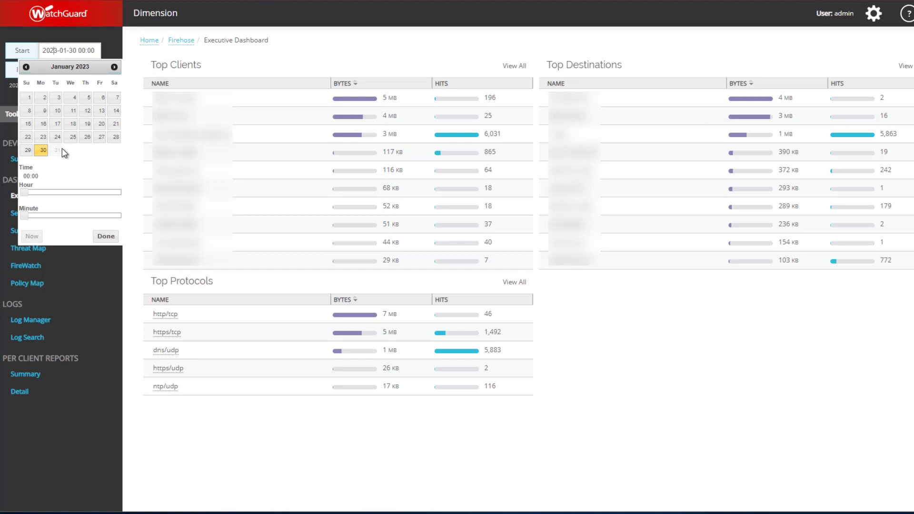
pyautogui.click(62, 148)
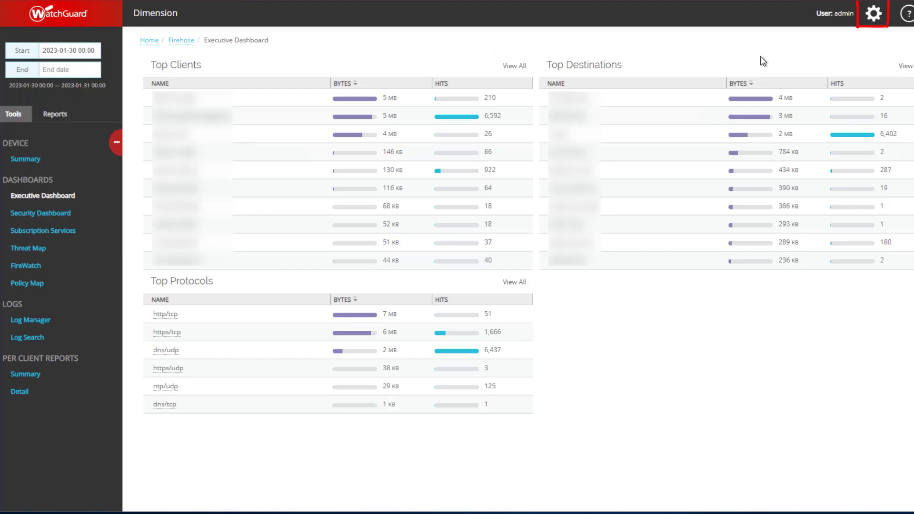
# Open Dimension's System Settings to review the system status, certificate management and maintenance options
pyautogui.click(873, 14)
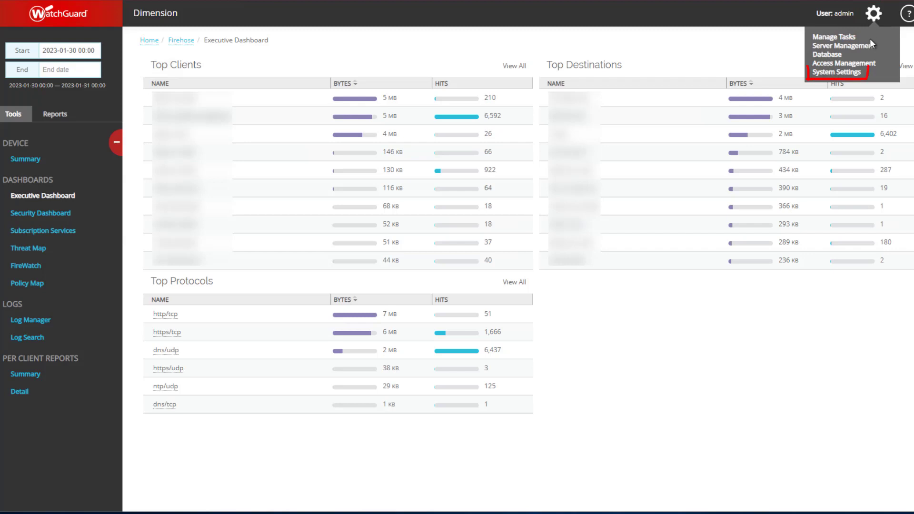
pyautogui.click(836, 72)
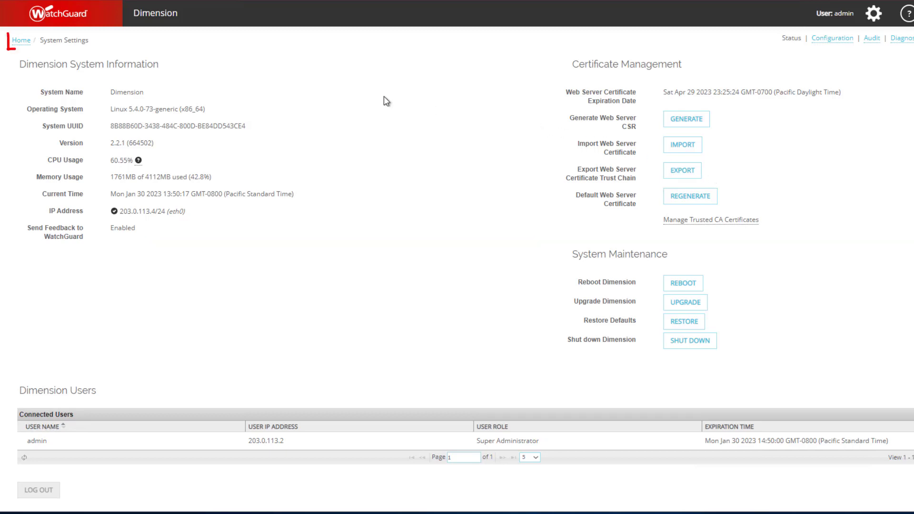
# Return to the Dimension device list and open the Example_Firebox entry for editing
pyautogui.click(22, 43)
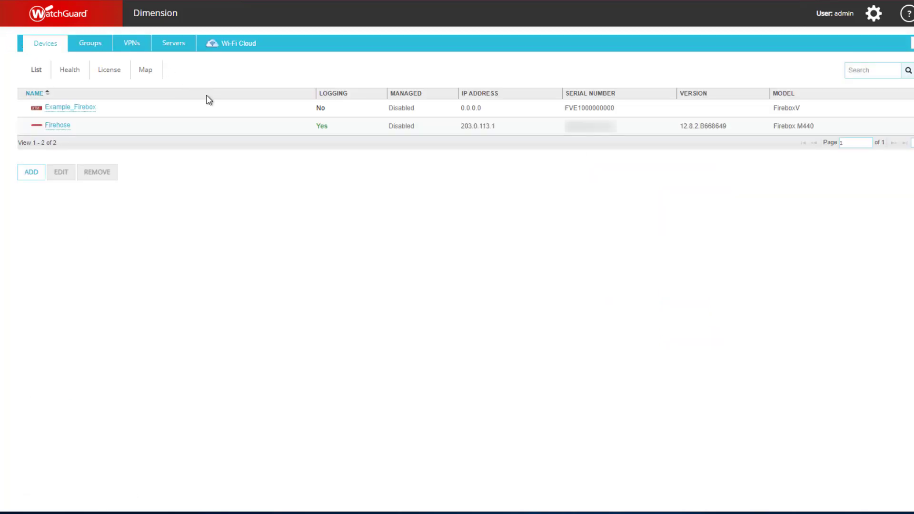
pyautogui.click(212, 114)
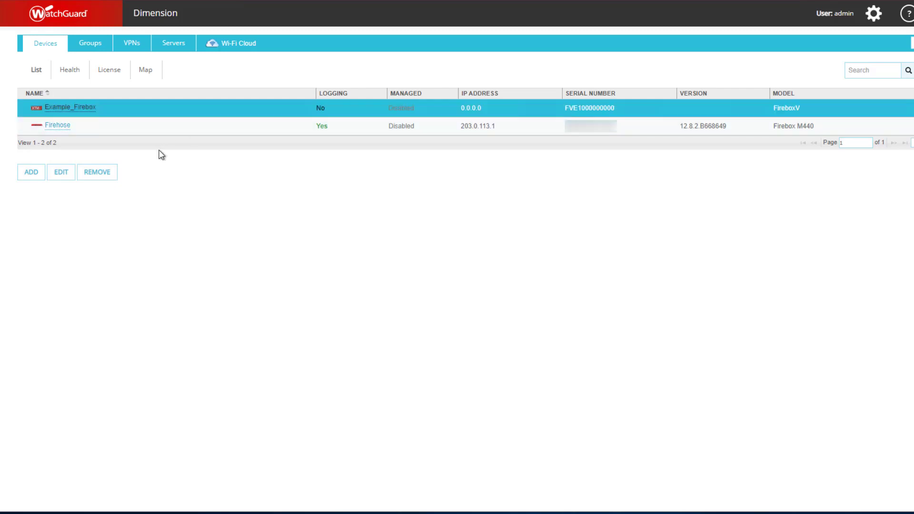
pyautogui.click(66, 177)
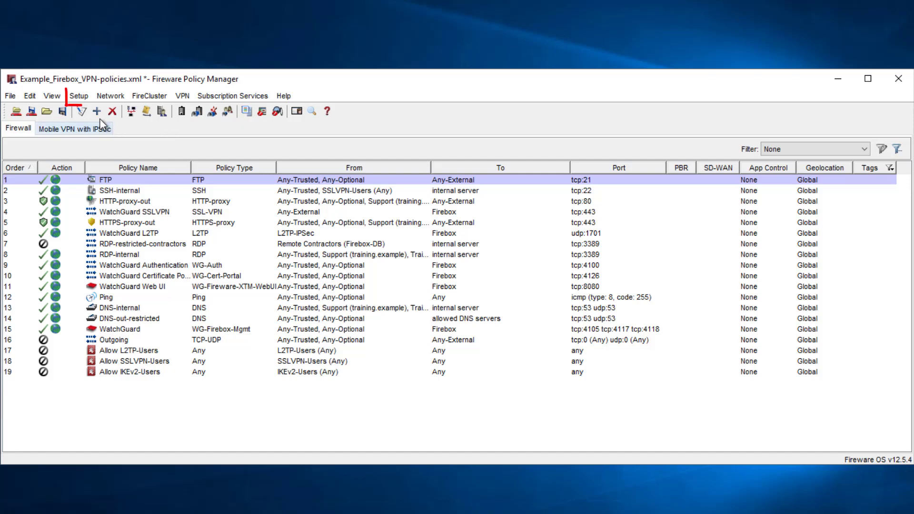
# In Fireware Policy Manager, enable centralized management for Example_Firebox in the managed device settings, using Dimension Command
pyautogui.click(80, 96)
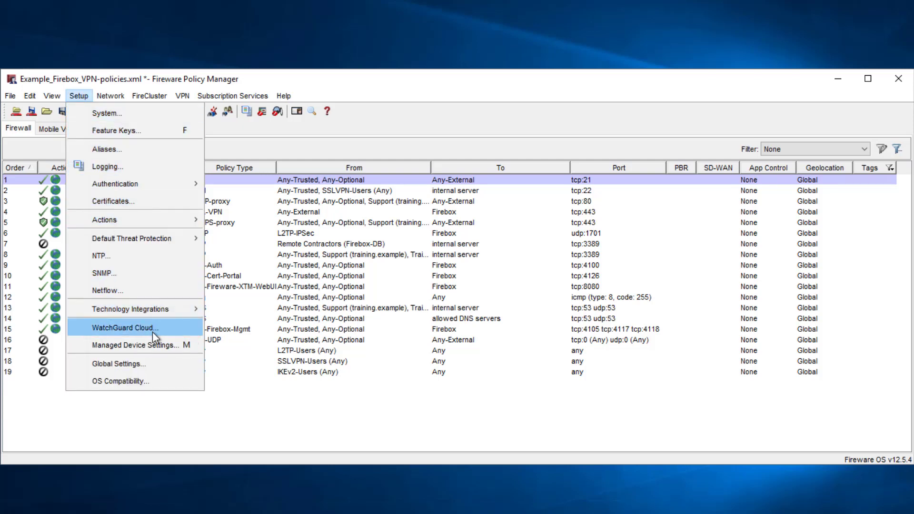
pyautogui.click(157, 347)
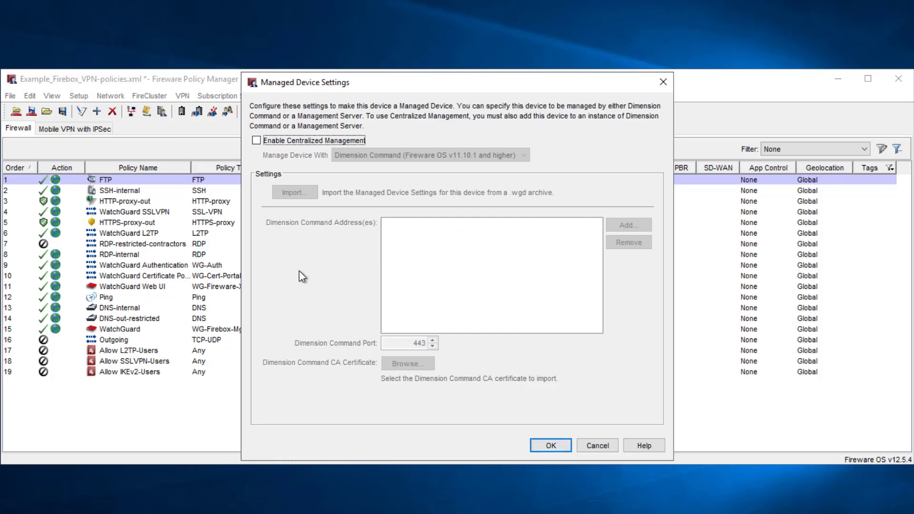
pyautogui.click(313, 143)
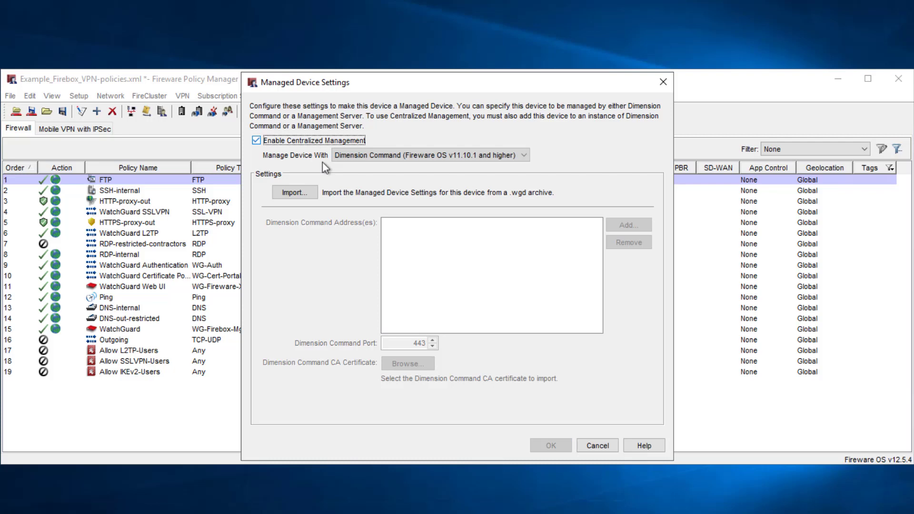